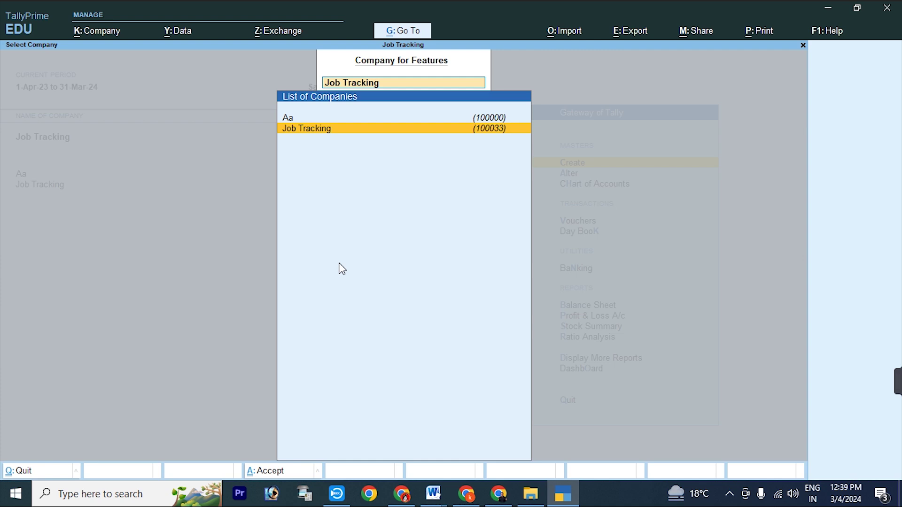
Open the company features of Job Tracking, check the Enable Cost Tracking setting, and return to the Gateway of Tally.
key(Return)
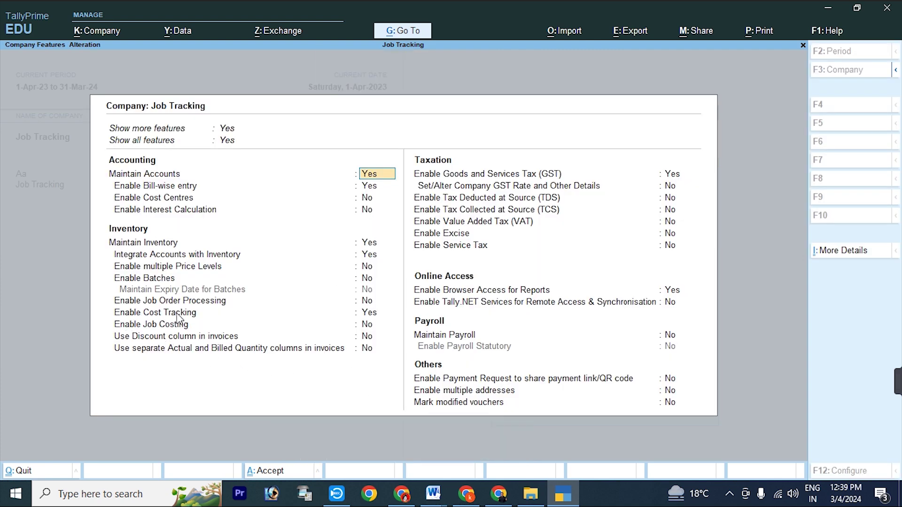
click(369, 315)
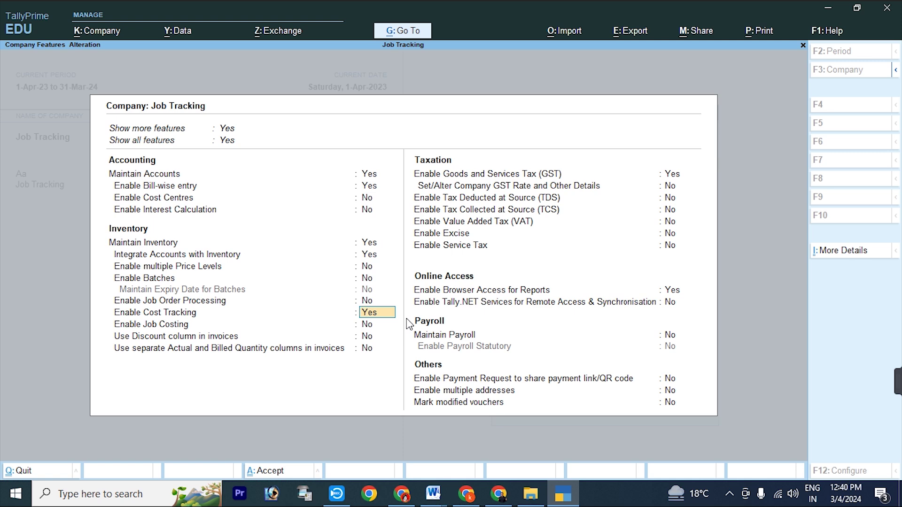
key(Return)
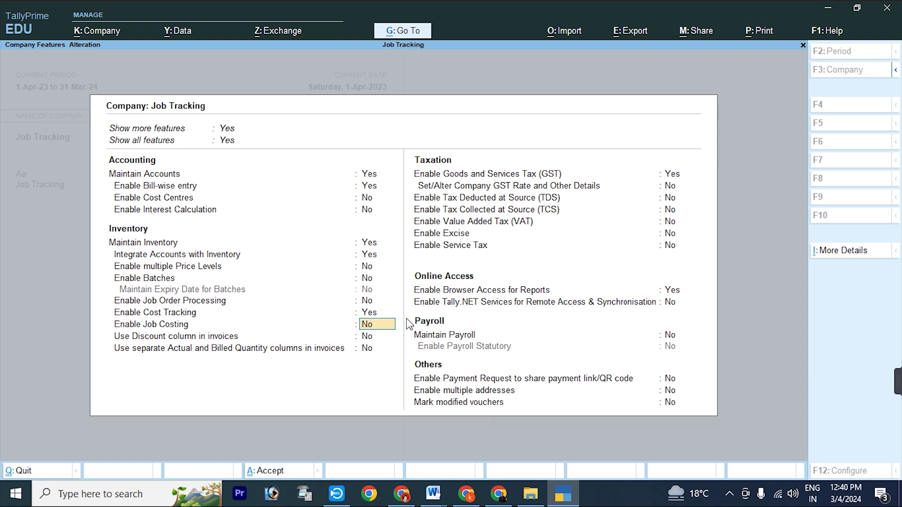
key(ctrl)
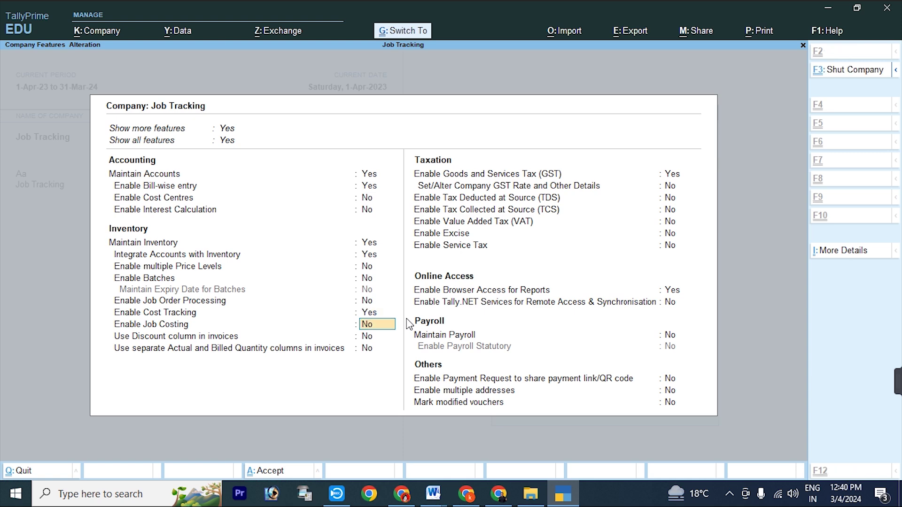
key(ctrl+F3)
key(BackSpace)
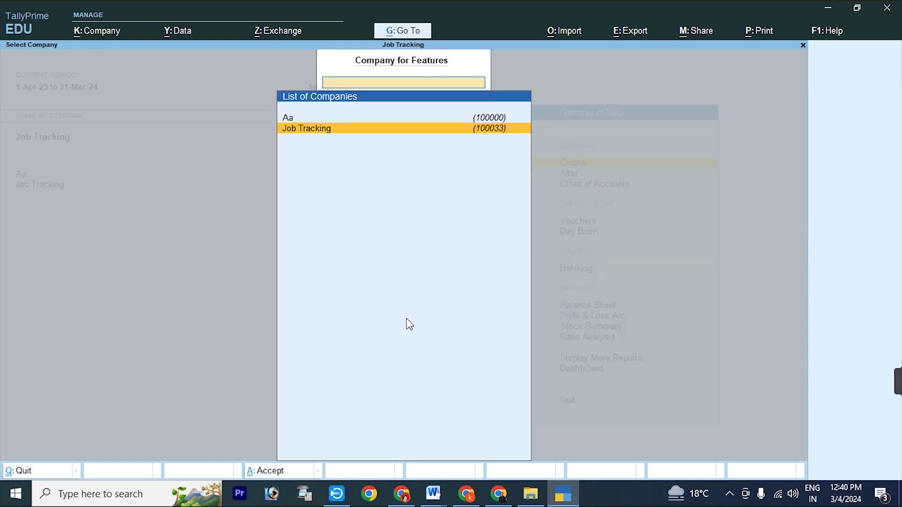
key(Escape)
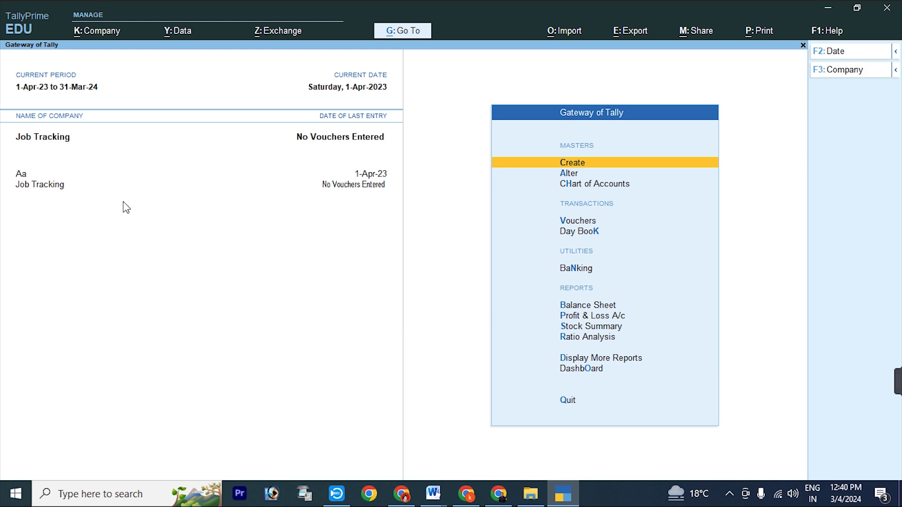
Shut the company Aa.
key(F3)
key(Up)
key(Up)
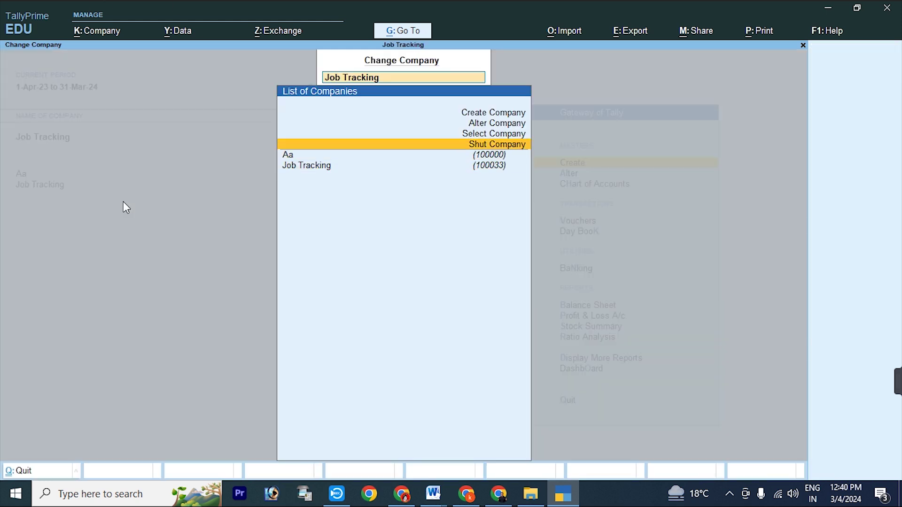
key(Return)
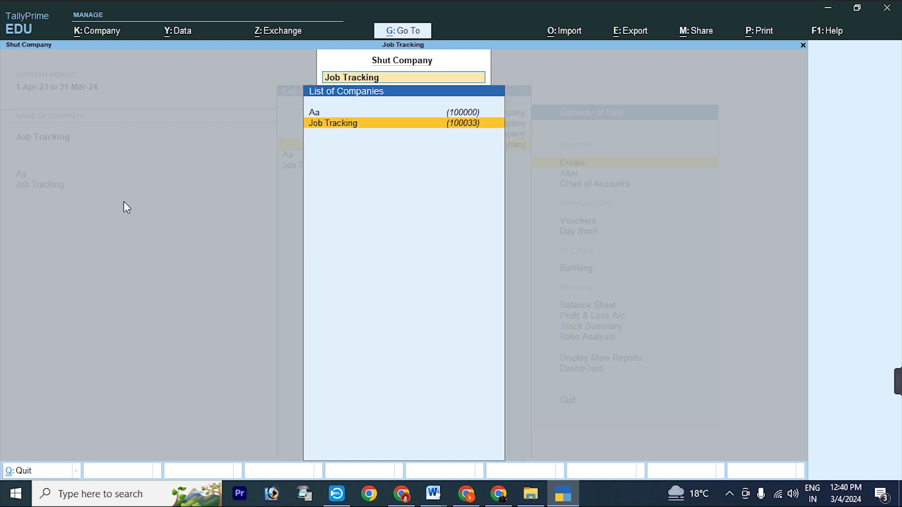
key(Up)
key(Return)
key(Return)
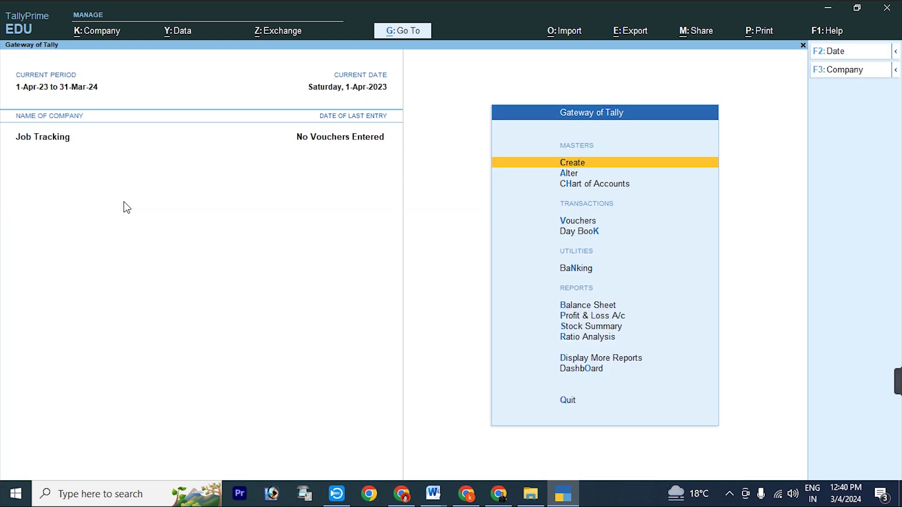
Save the Job Tracking company features with Enable Cost Tracking set to Yes.
key(F11)
key(Down)
key(Down)
key(Down)
key(Down)
key(Down)
key(Down)
key(Down)
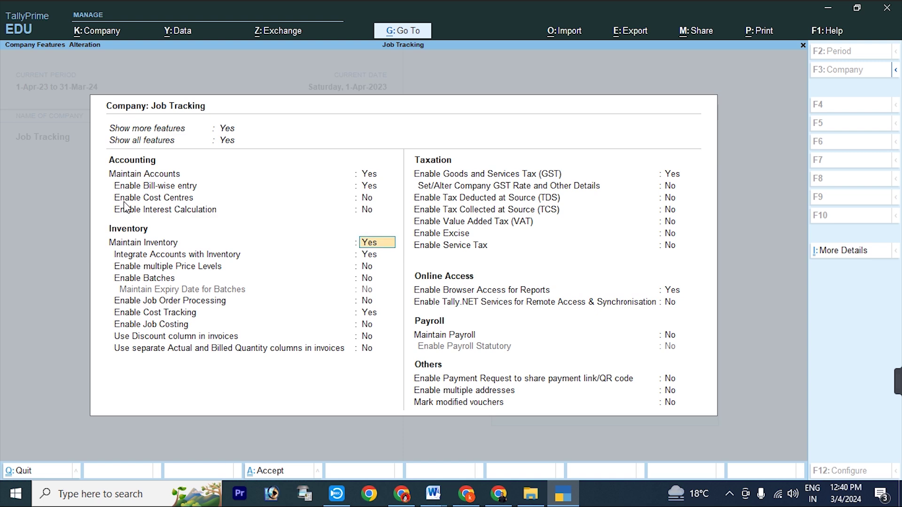
key(Down)
key(Down)
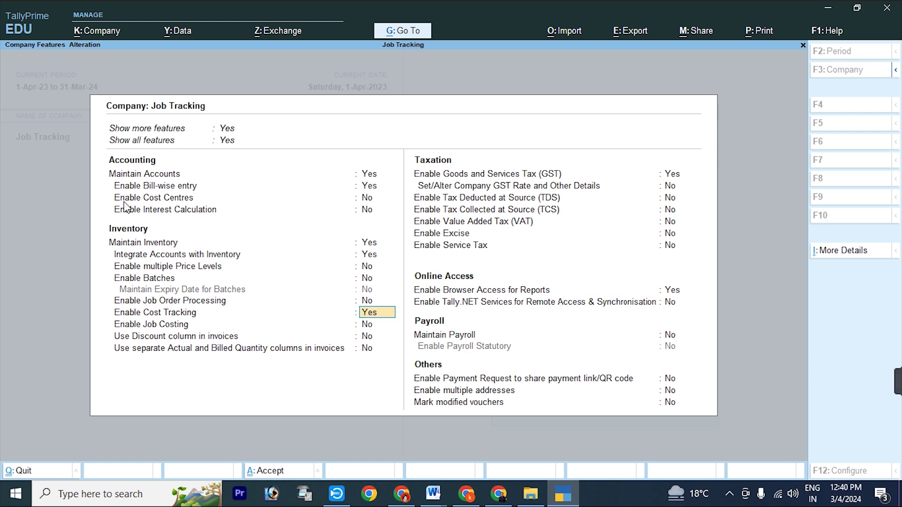
key(BackSpace)
key(ctrl+a)
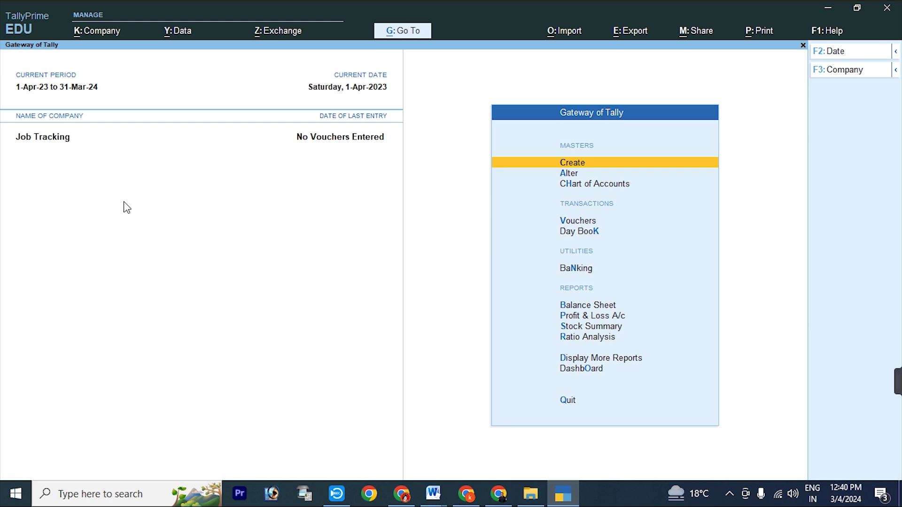
Start a new ledger with the supplier's name and place it under Sundry Creditors.
key(Return)
key(Down)
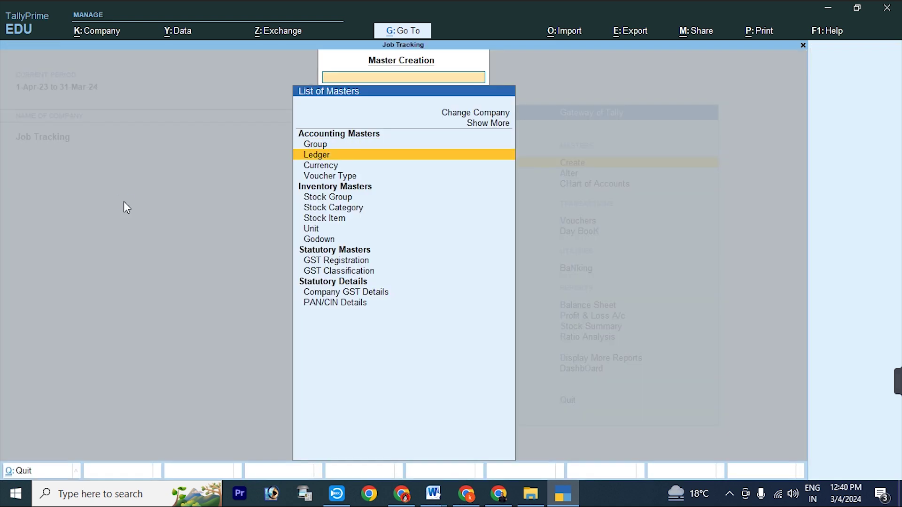
key(Return)
text(Ravi)
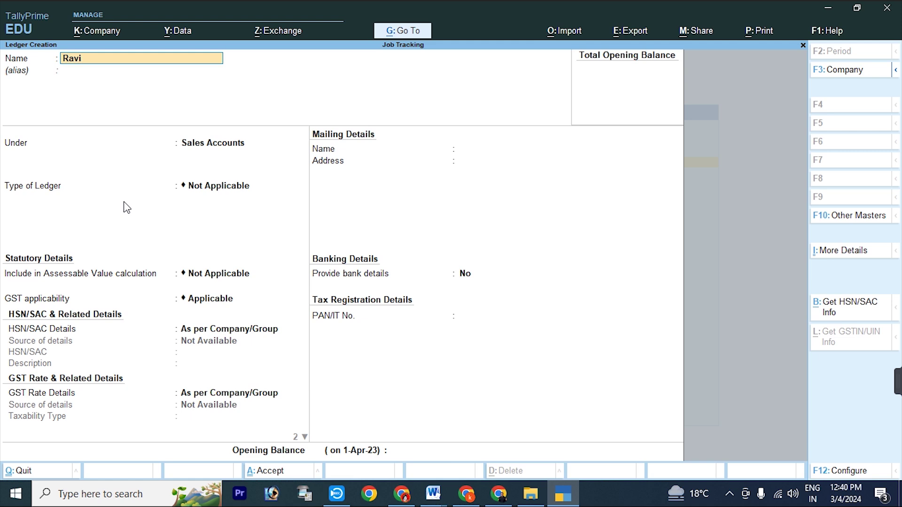
key(Return)
key(Return)
text(Sun)
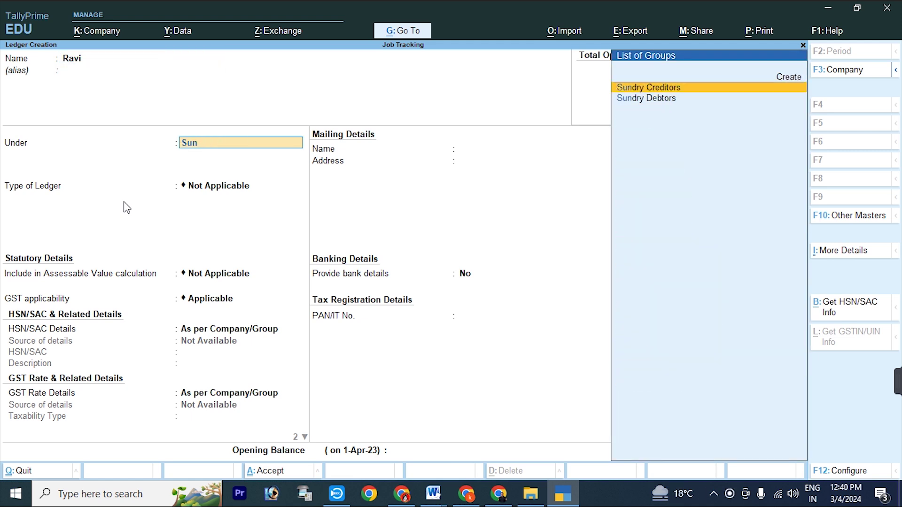
key(Return)
Keep the supplier ledger's default billing, mailing, banking and tax registration details and save it.
key(Return)
key(Return)
key(Return)
key(Return)
key(Return)
key(Return)
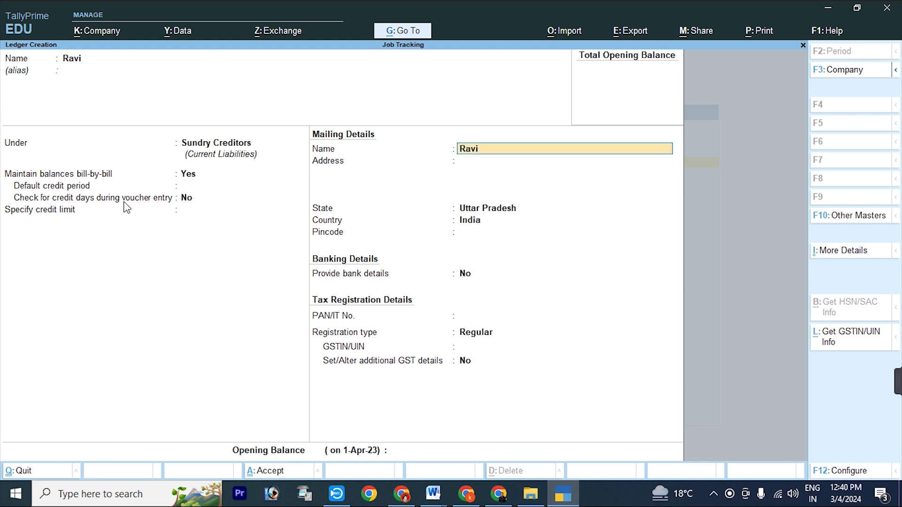
key(Return)
key(Return)
key(Return)
key(Return)
key(Return)
key(Return)
key(Return)
key(Return)
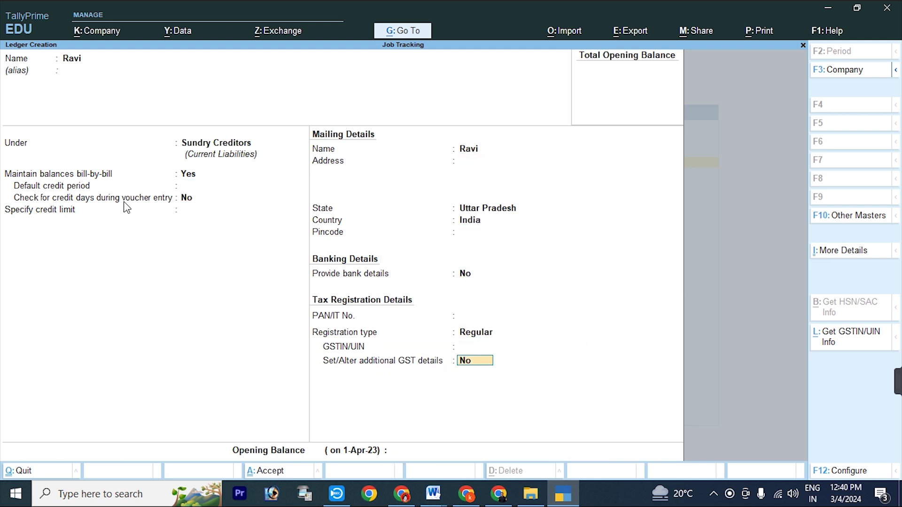
key(Return)
key(Return)
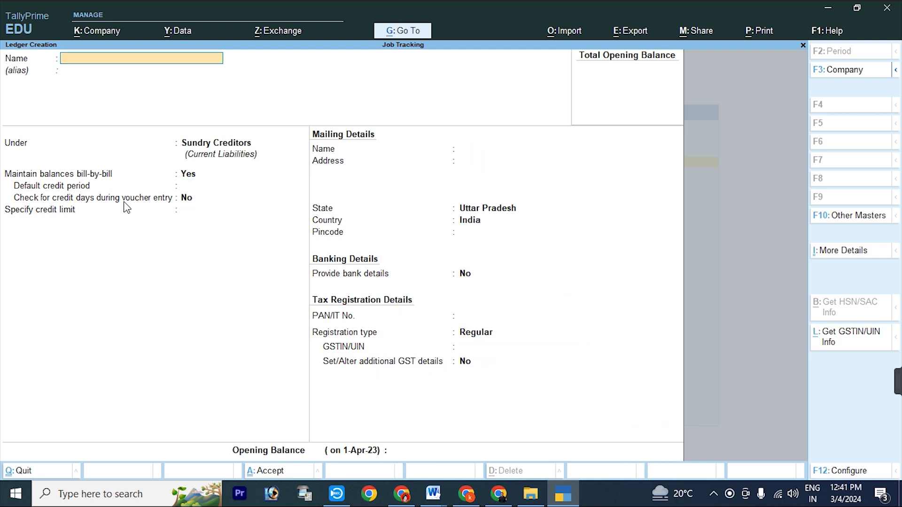
Create a ledger named Puchase under Purchase Accounts, keeping the default statutory details.
text(Puchase)
key(Return)
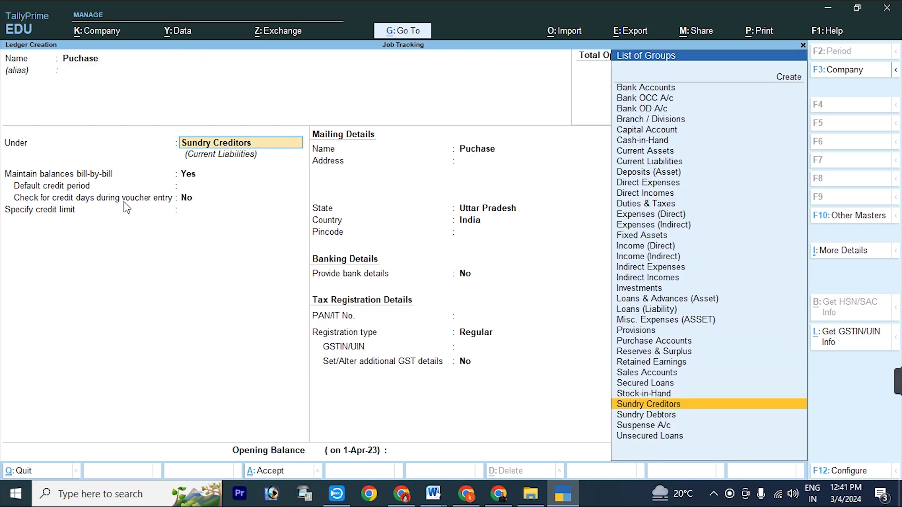
text(Pu)
key(Return)
key(Return)
key(Return)
key(Return)
key(Return)
key(Return)
key(Return)
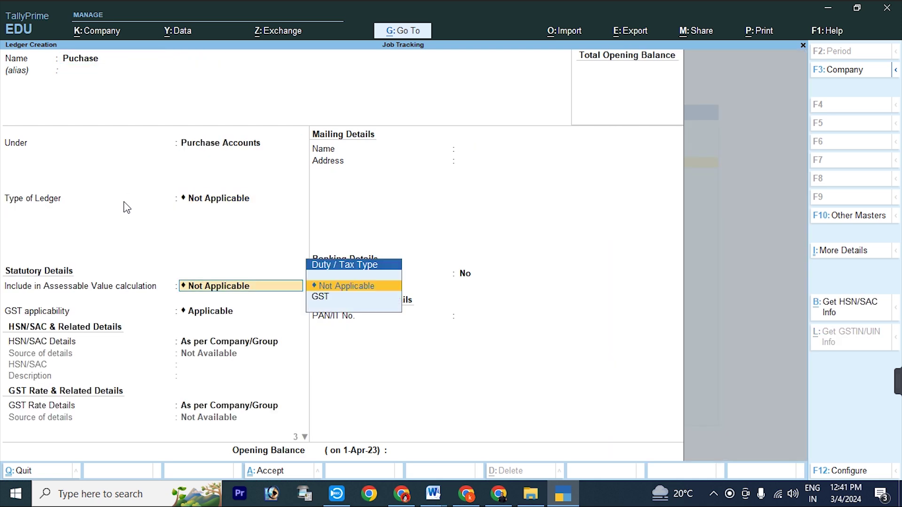
key(Return)
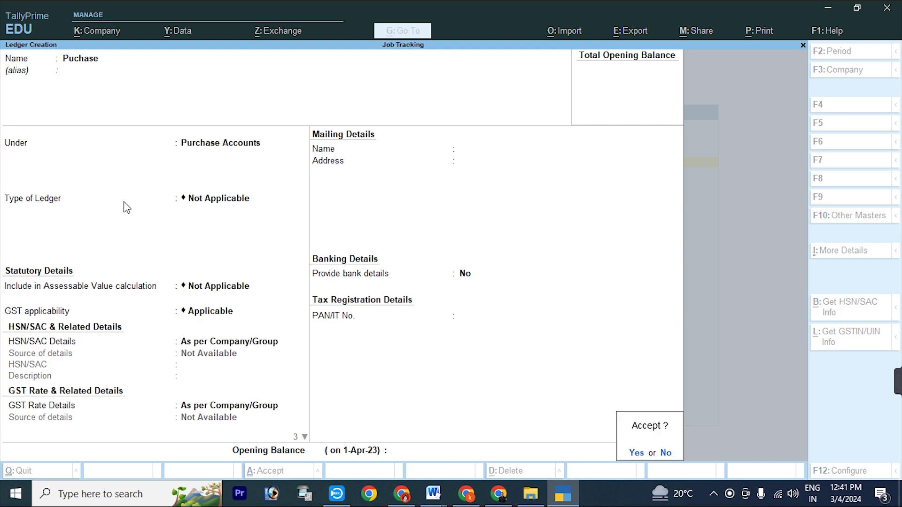
key(Return)
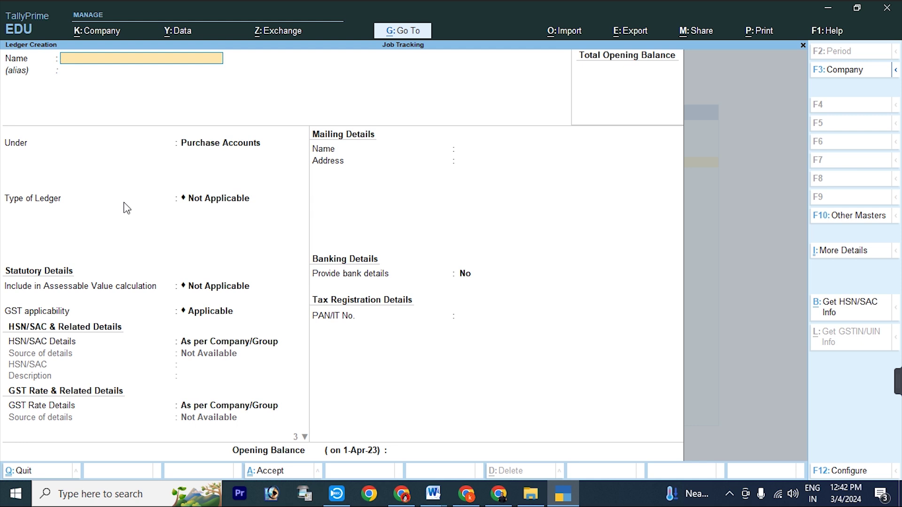
Name a new ledger Transport and place it under Indirect Expenses.
text(ransport)
key(Return)
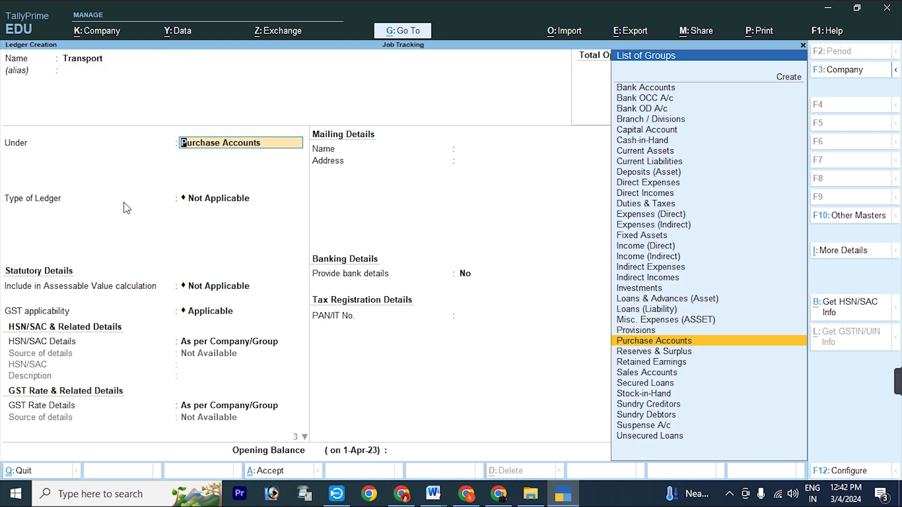
text(In)
key(Down)
key(Down)
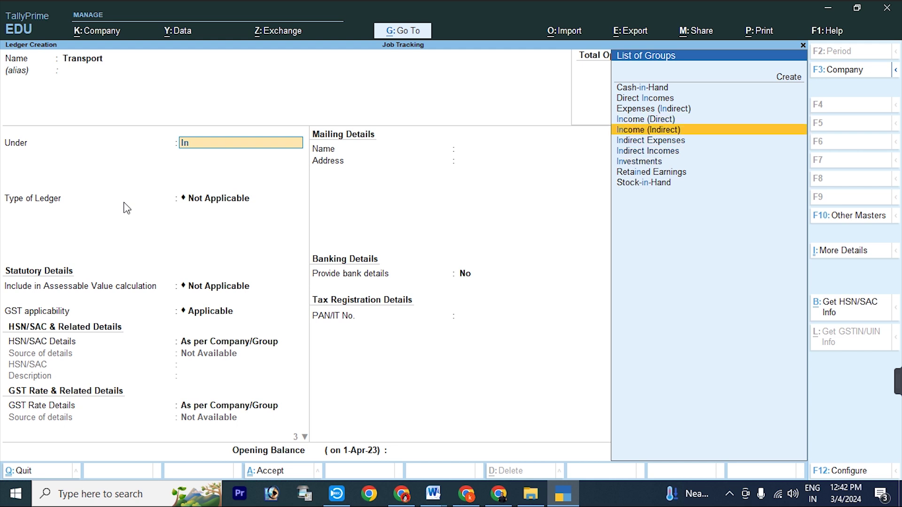
key(Return)
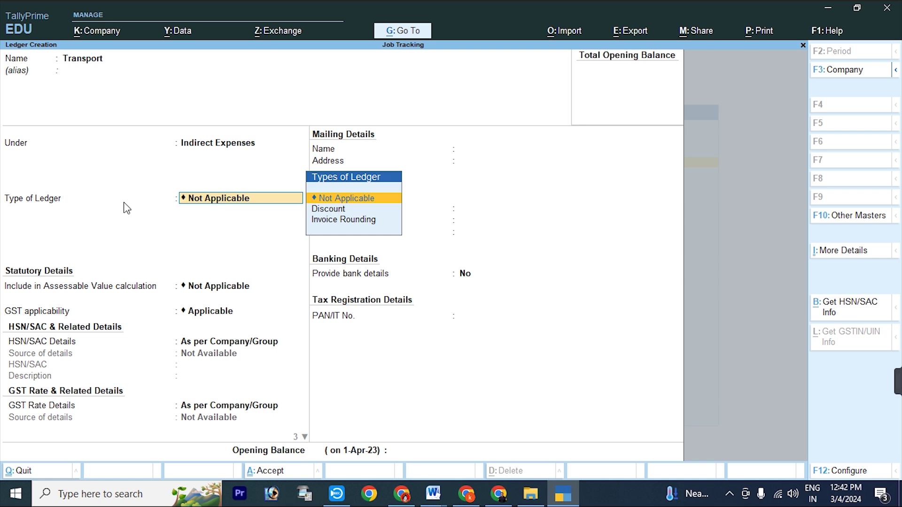
Set Allow Cost Allocation for Stock Item to Yes in the Transport ledger's extended additional details.
key(ctrl+i)
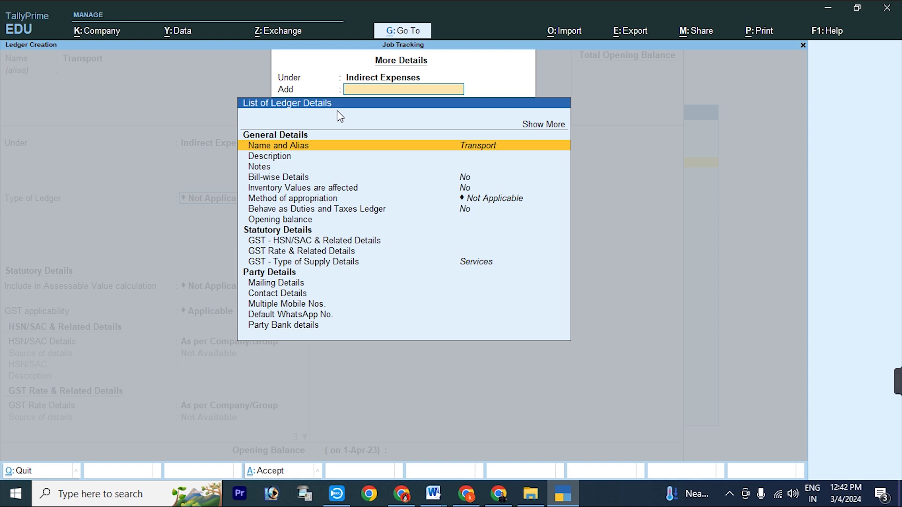
key(Up)
key(Up)
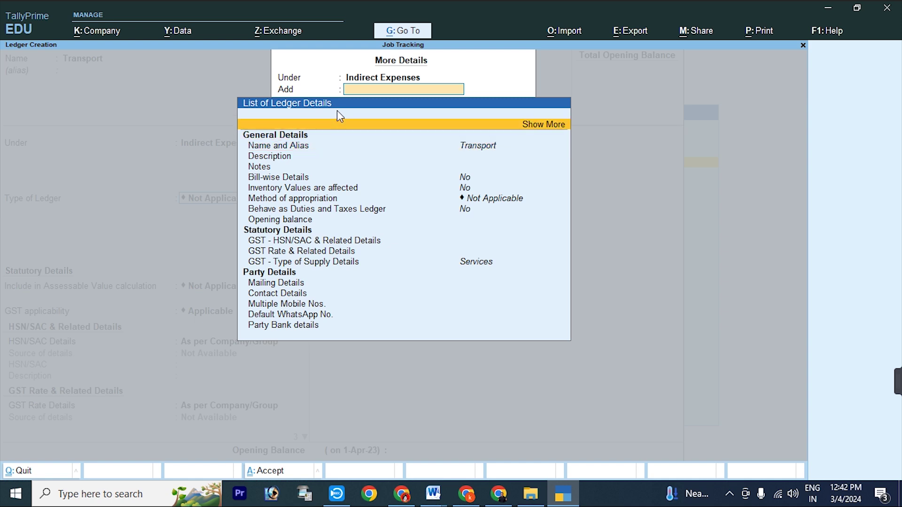
key(Return)
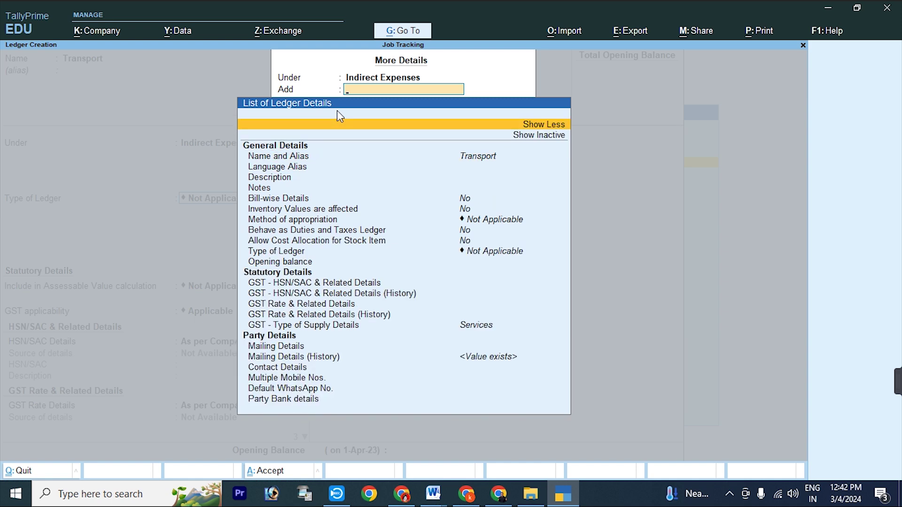
key(Down)
key(Down)
key(Down)
key(Down)
key(Down)
key(Down)
key(Down)
key(Down)
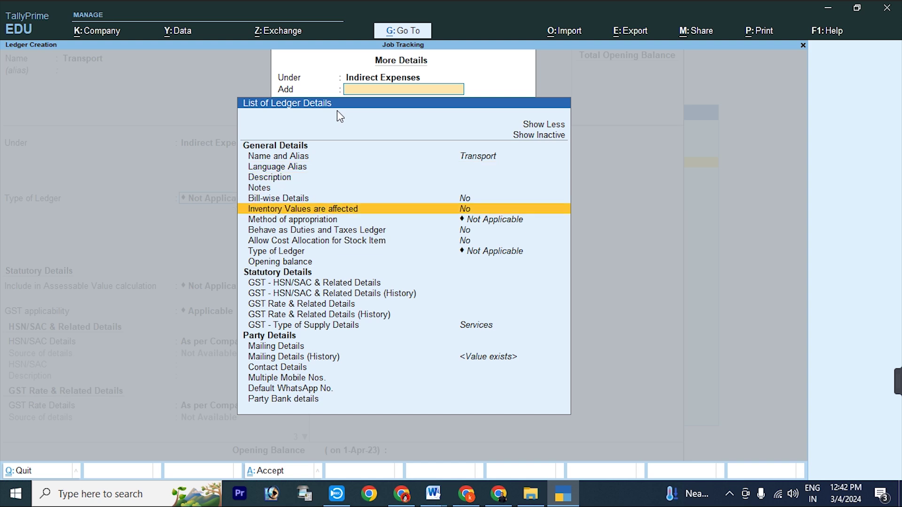
key(Down)
key(Down)
key(Down)
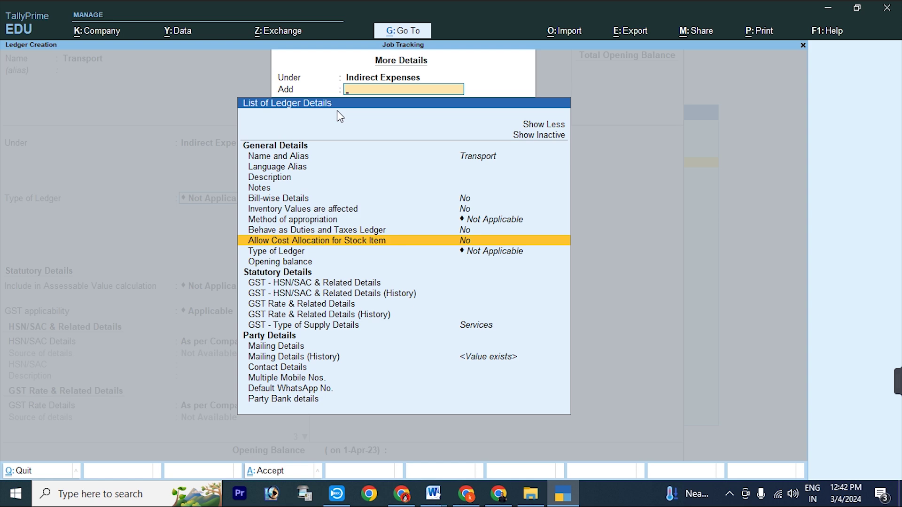
key(Return)
key(y)
key(Return)
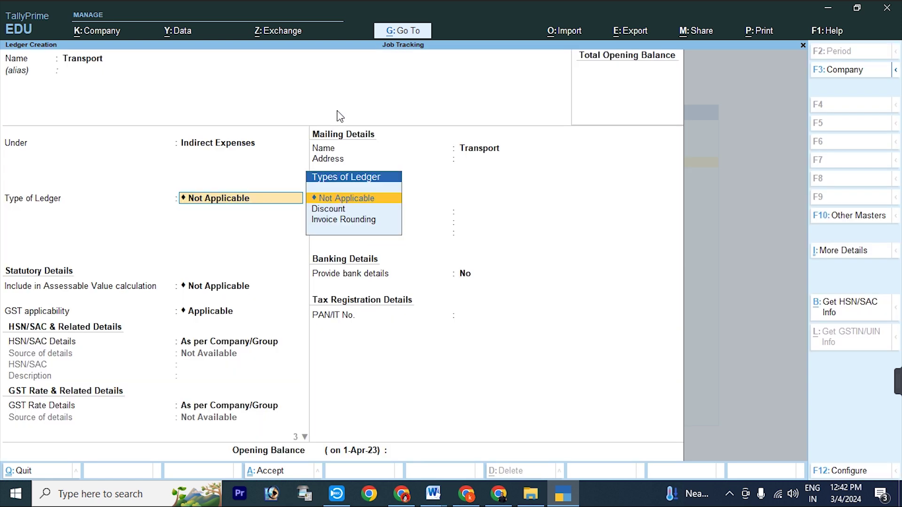
Keep the Transport ledger's default GST details with Services as type of supply and save it.
key(Return)
key(Return)
key(Return)
key(Return)
key(Return)
key(Return)
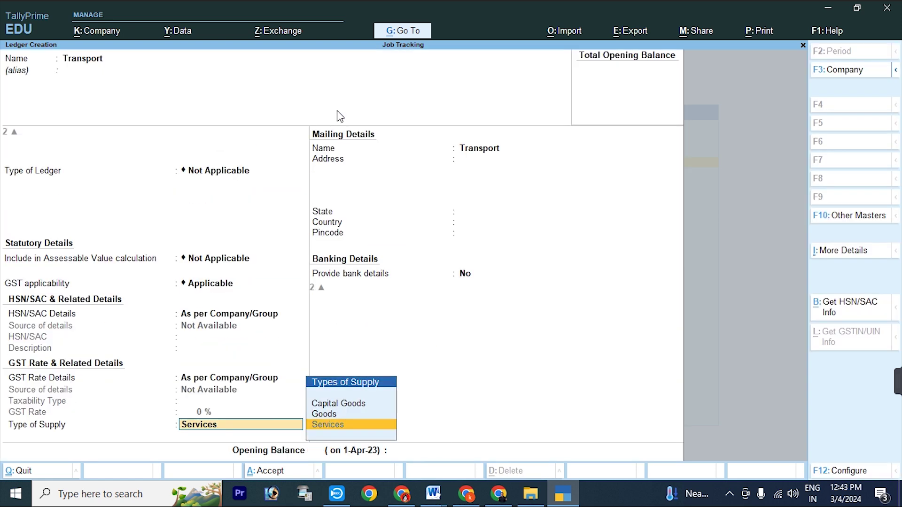
key(y)
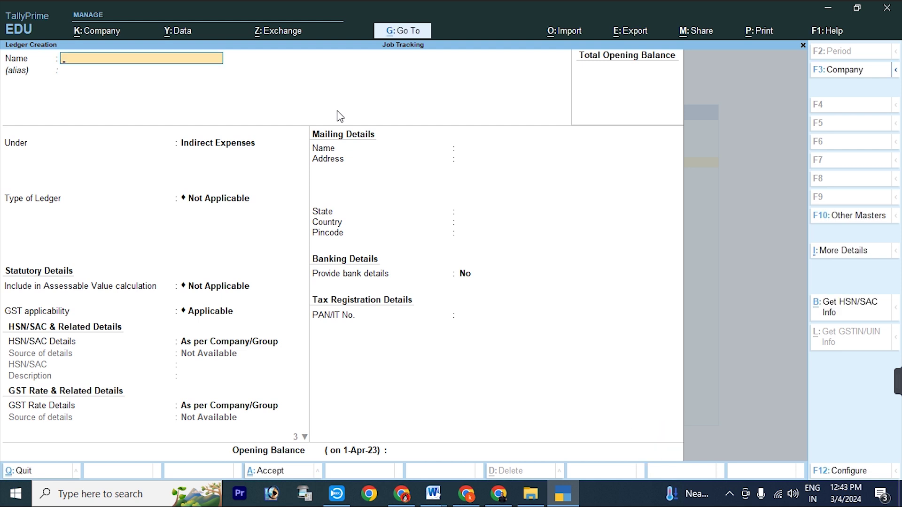
Name a new ledger Food under Indirect Expenses, keeping the ledger type Not Applicable.
text(Food)
key(Return)
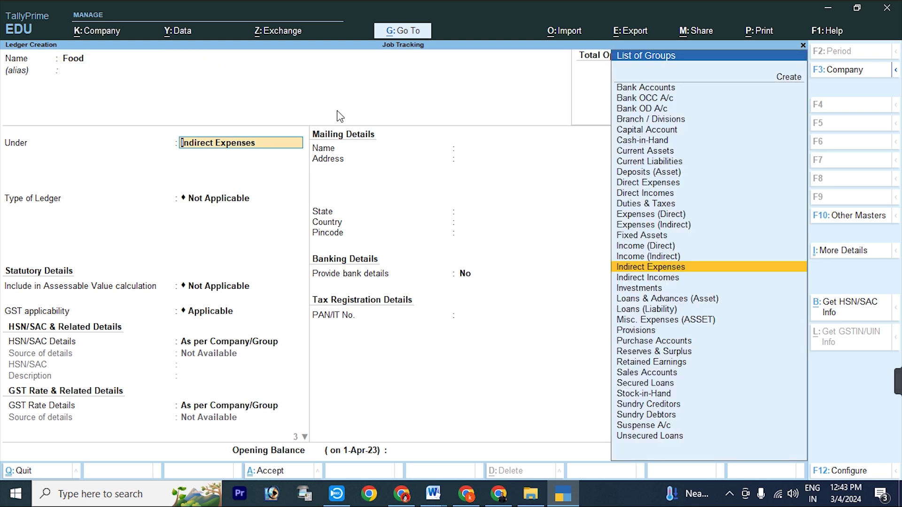
key(Return)
key(Return)
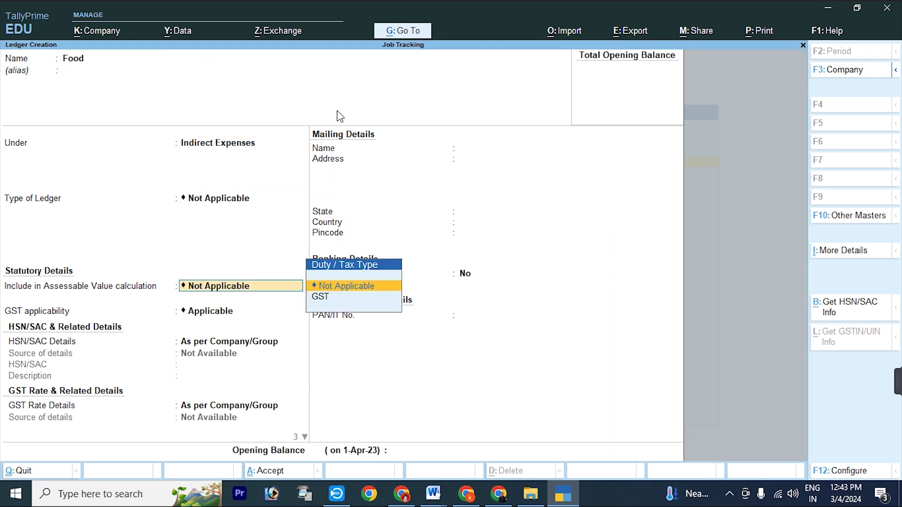
Set Allow Cost Allocation for Stock Item to Yes in the Food ledger's extended additional details.
key(ctrl)
key(ctrl+i)
key(Up)
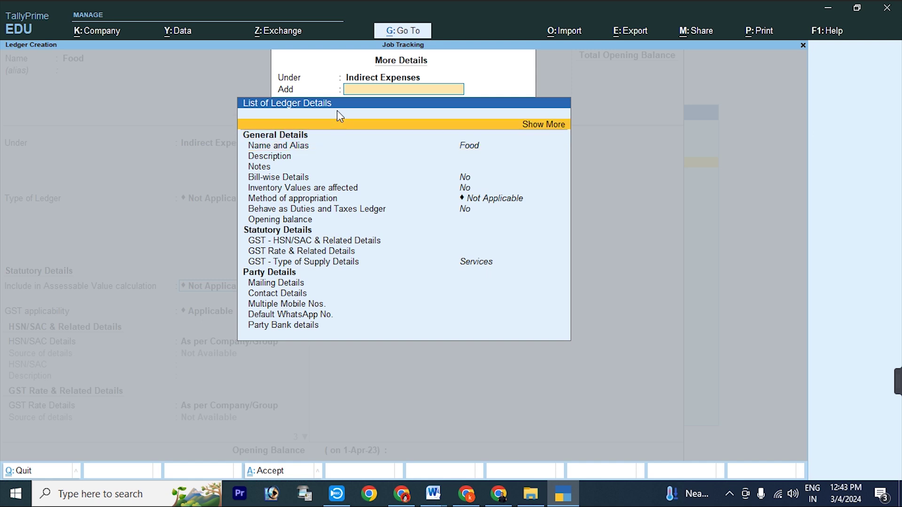
key(Return)
key(Down)
key(Down)
key(Down)
key(Down)
key(Down)
key(Down)
key(Down)
key(Down)
key(Down)
key(Down)
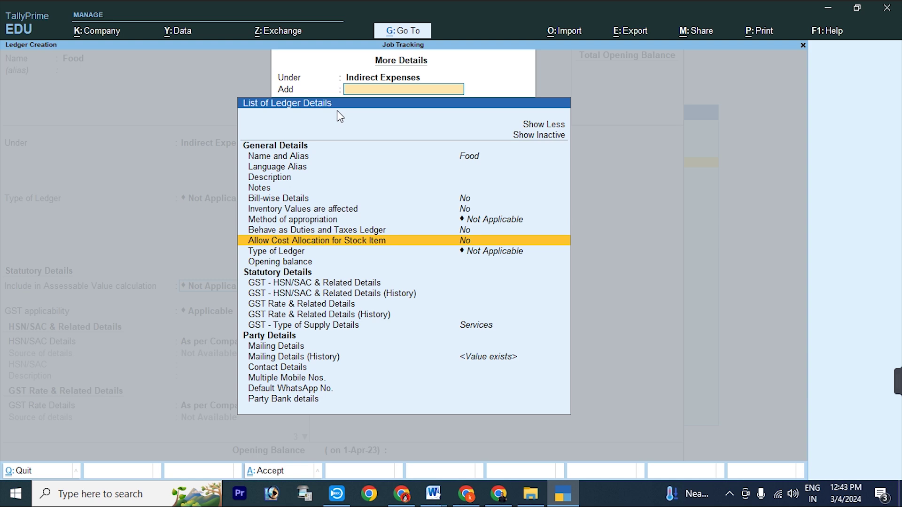
key(Return)
text(y)
key(Return)
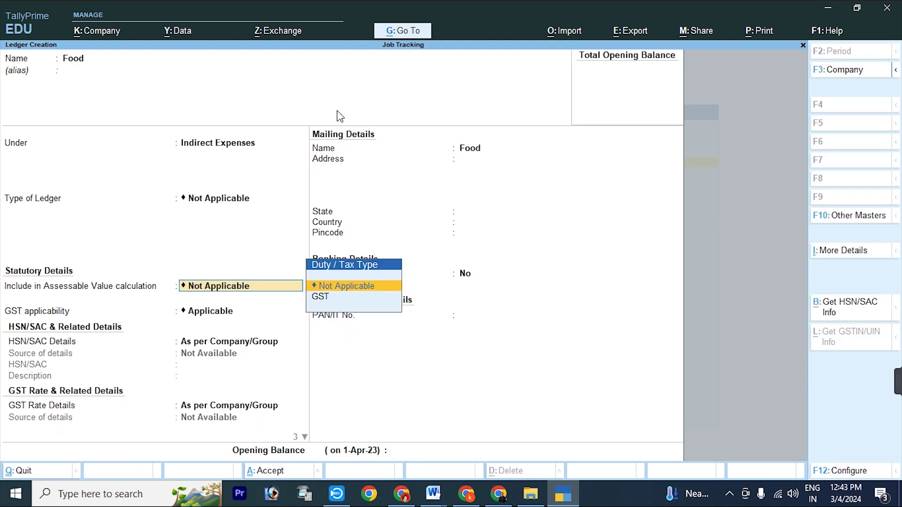
Save the Food ledger with its default GST and mailing details and leave ledger creation.
key(Return)
key(Return)
key(Return)
key(Return)
key(Return)
key(Return)
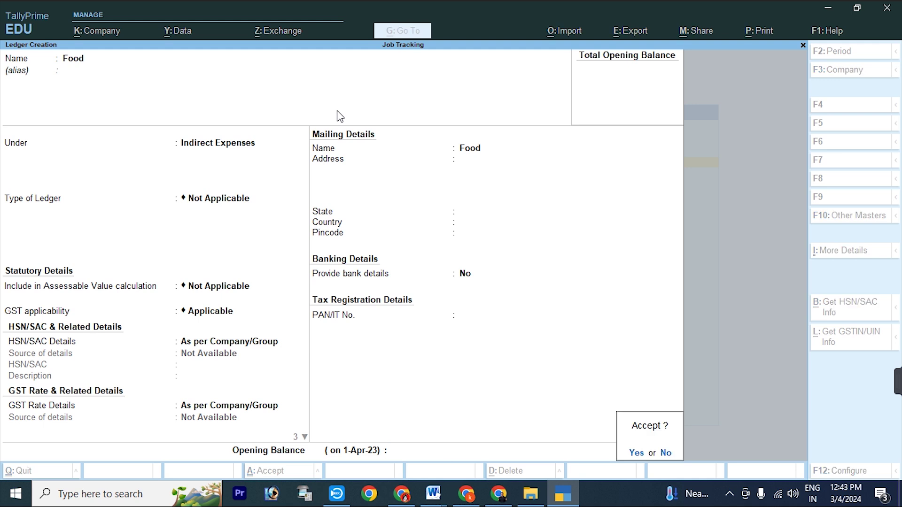
key(Return)
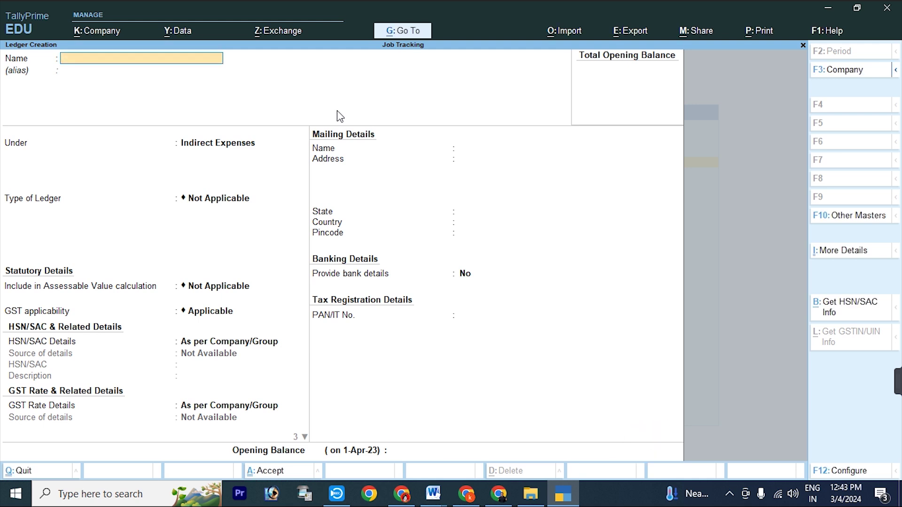
key(Escape)
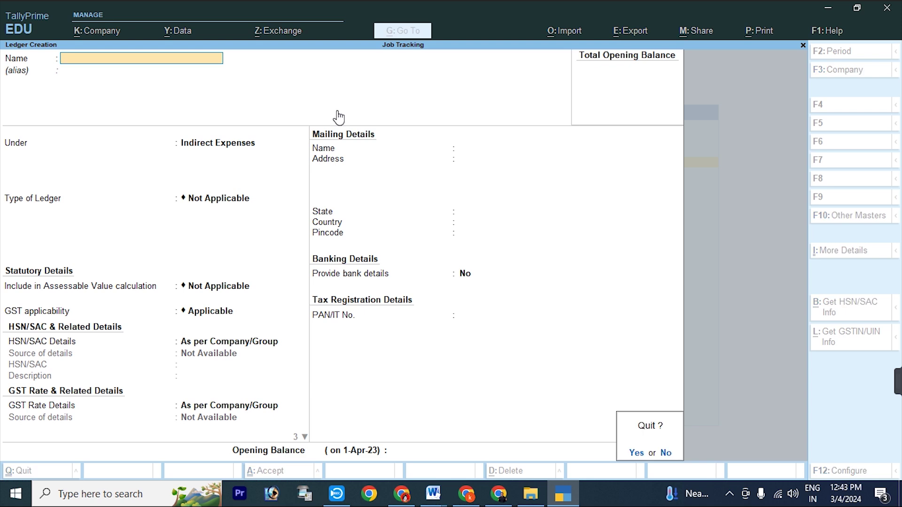
key(Return)
key(Return)
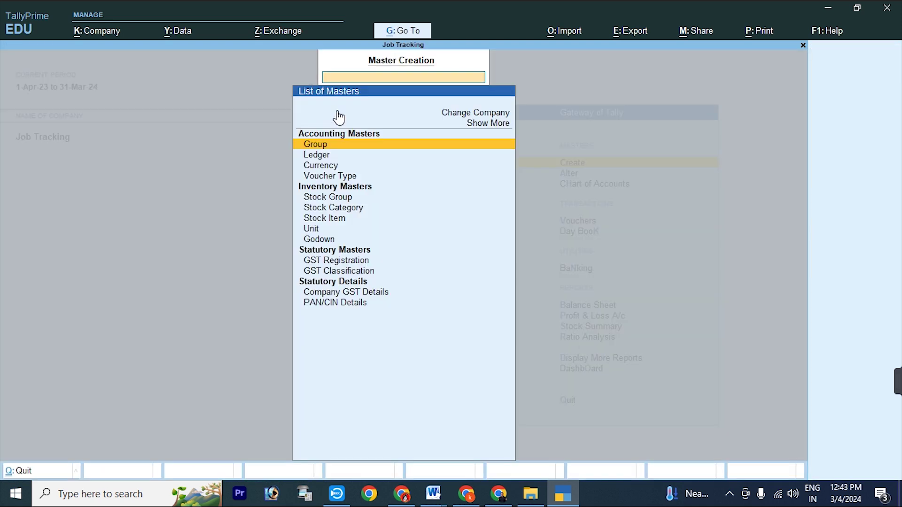
Start a new stock item named Laptop, keeping it under Primary.
key(Down)
key(Down)
key(Down)
key(Down)
key(Down)
key(Down)
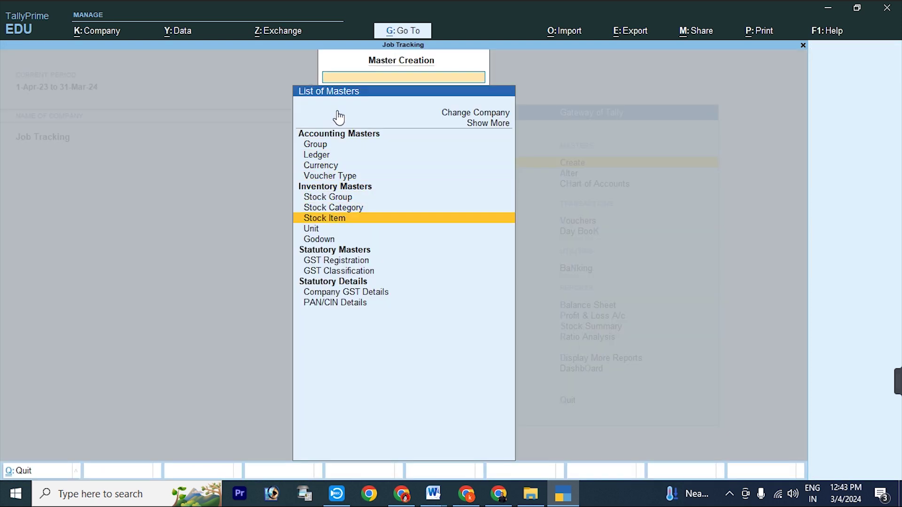
key(Return)
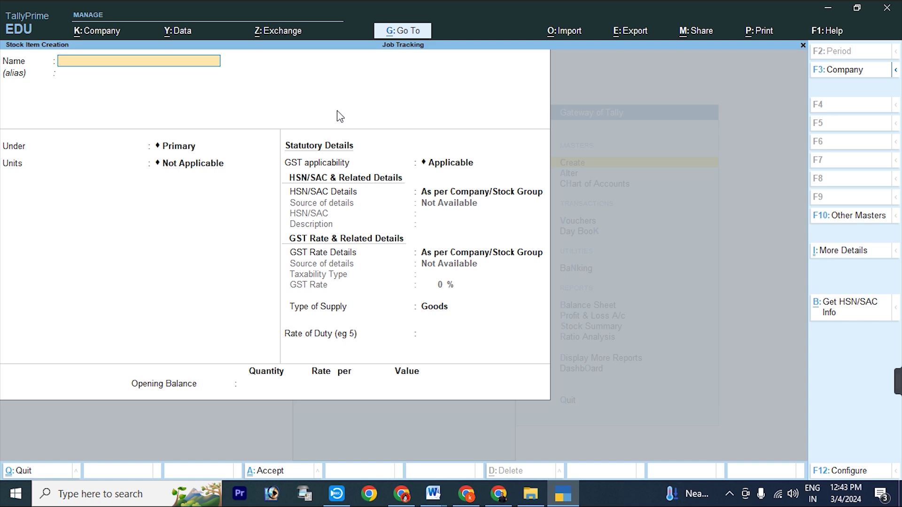
text(Laptop)
key(Return)
key(Return)
key(Return)
Create a simple unit with symbol p, unit quantity code PCS-PIECES and 0 decimal places for the Laptop item.
key(alt+c)
text(p)
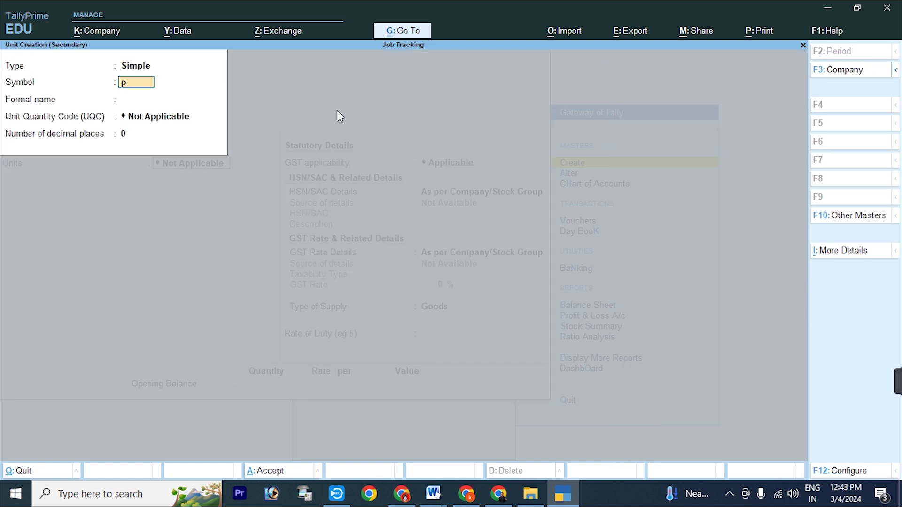
key(Return)
key(Return)
text(pcs)
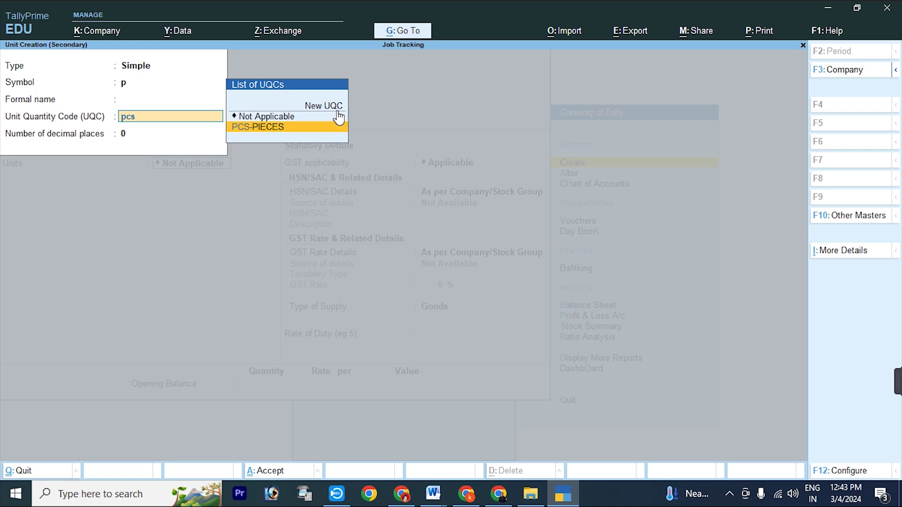
key(Return)
key(Return)
key(Return)
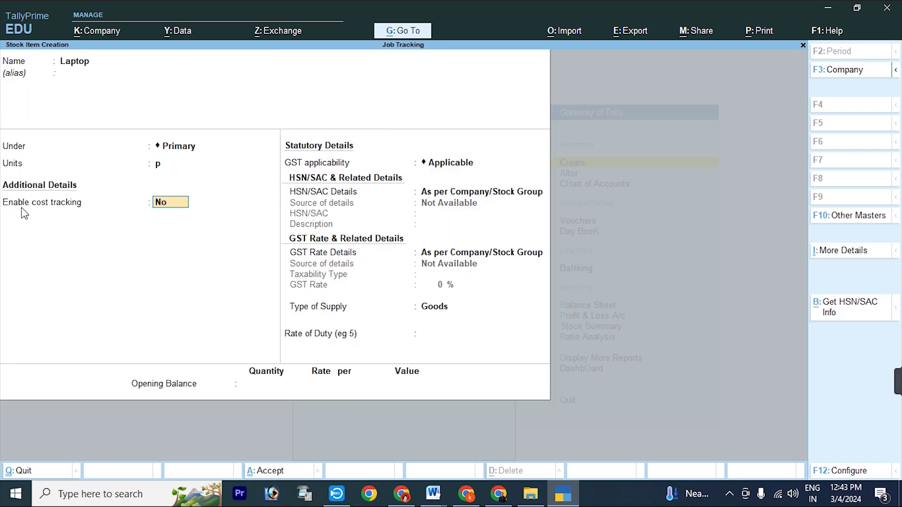
Enable cost tracking for Laptop, save it with Goods as type of supply, and leave stock item creation.
text(y)
key(Return)
key(Return)
key(Return)
key(Return)
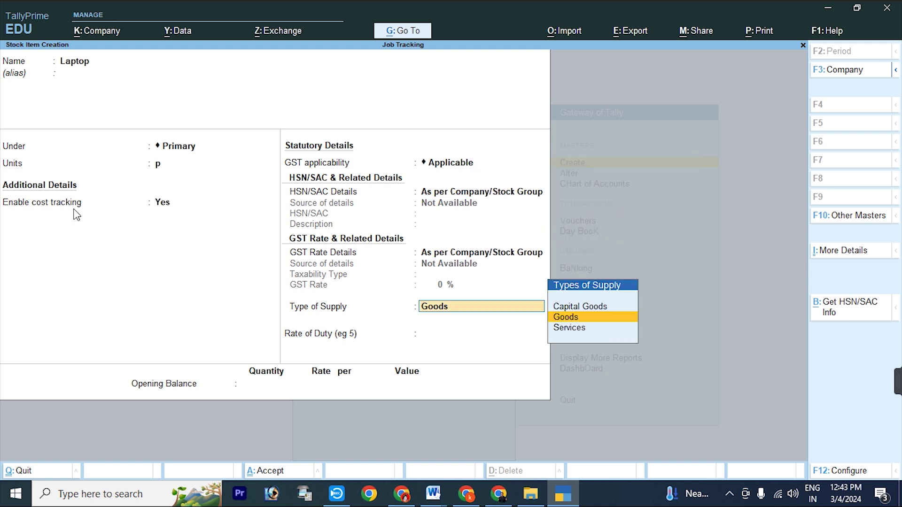
key(Return)
key(Return)
key(Return)
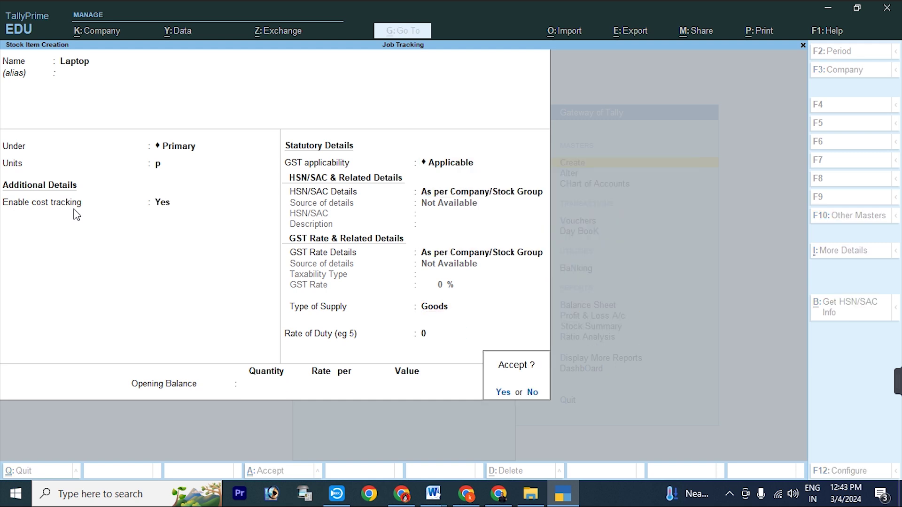
key(Return)
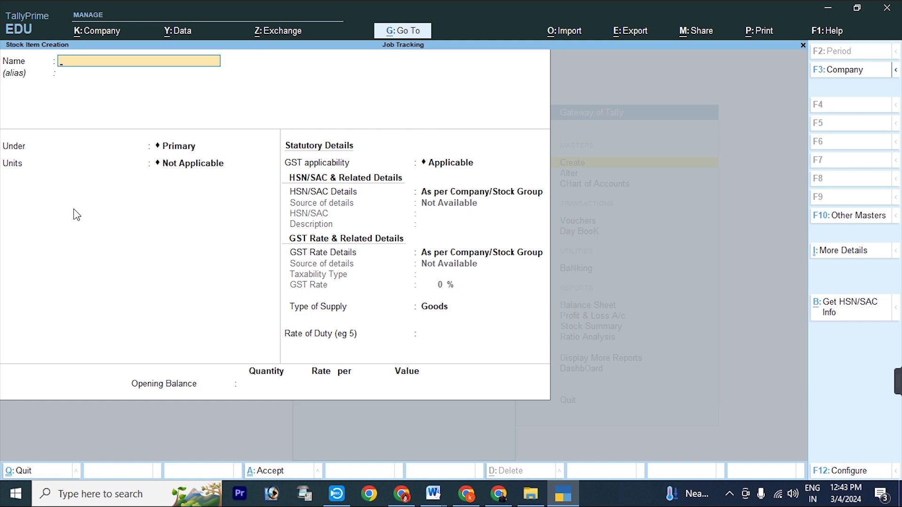
key(Escape)
key(Escape)
Start a purchase voucher with the supplier's ledger as the party account.
key(Down)
key(Down)
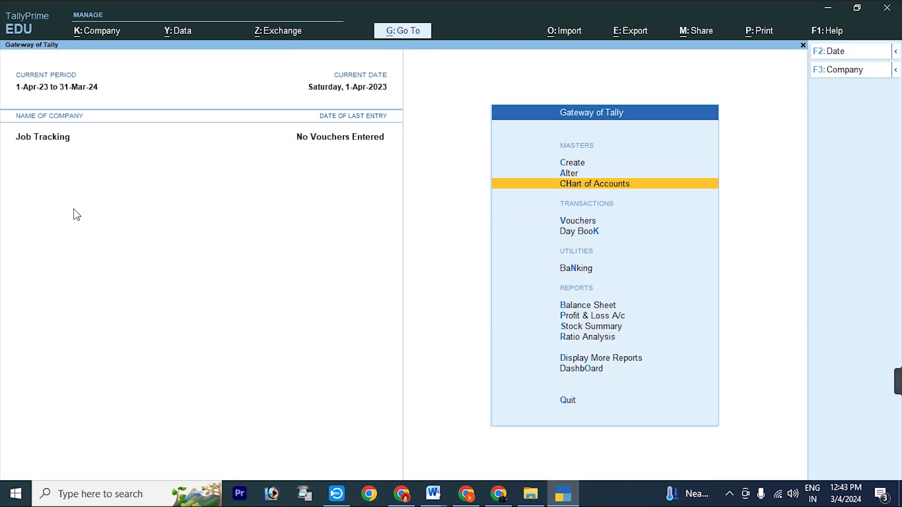
key(Down)
key(Return)
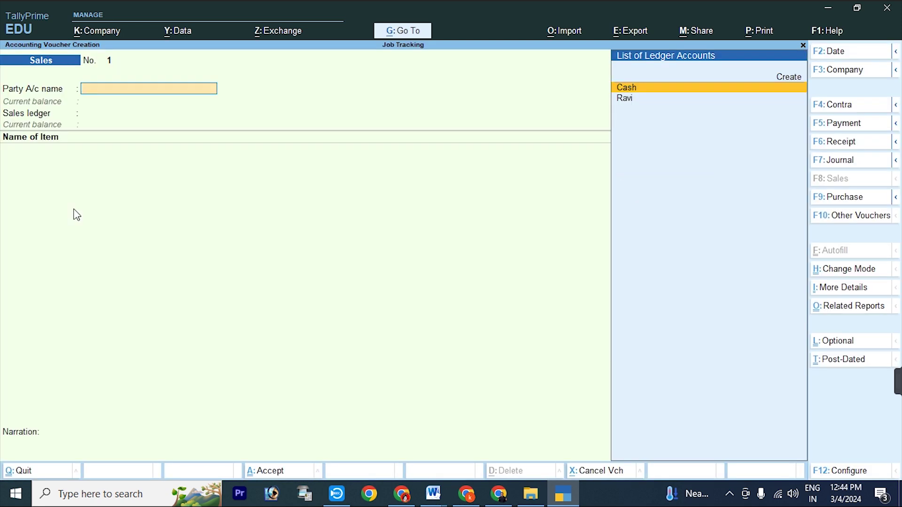
key(F9)
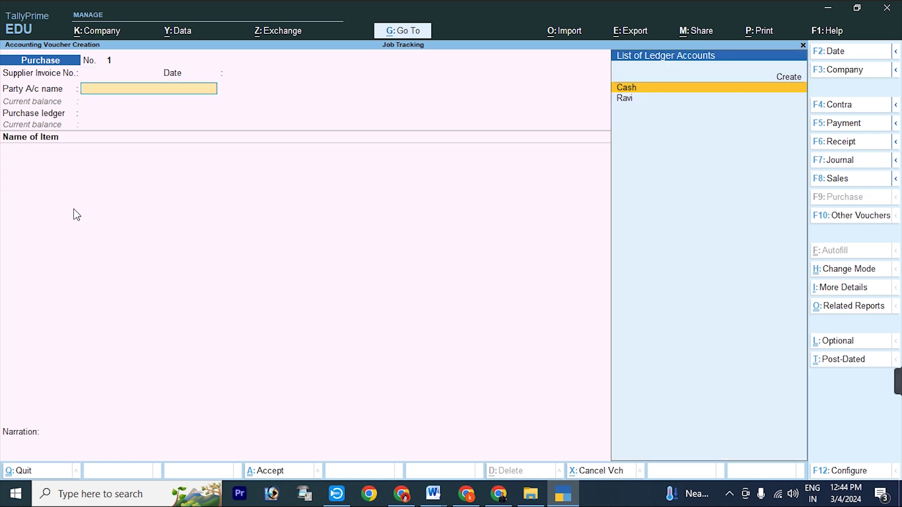
key(Down)
key(Return)
Leave the voucher's receipt details blank and accept the supplier's default party details.
key(Return)
key(Return)
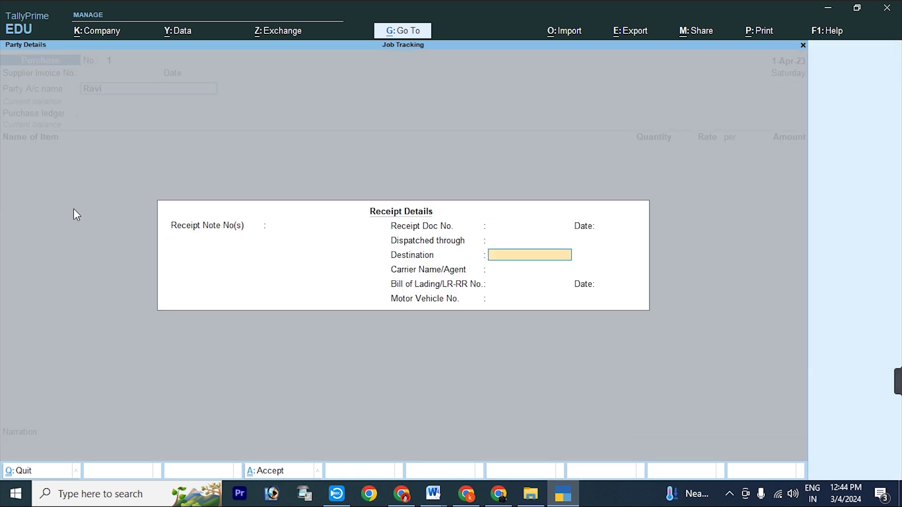
key(Return)
key(Return)
key(Return)
key(Return)
key(Return)
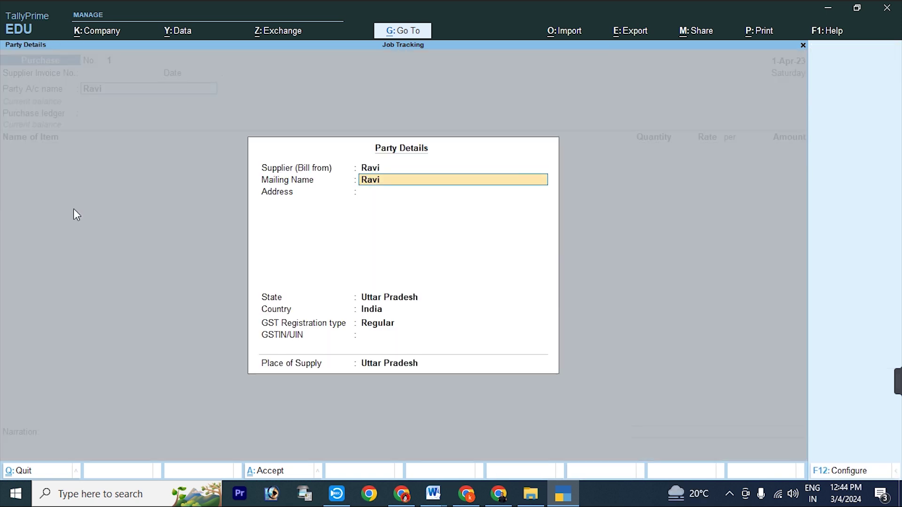
key(Return)
key(Return)
key(Return)
key(Return)
key(Return)
key(Return)
key(Return)
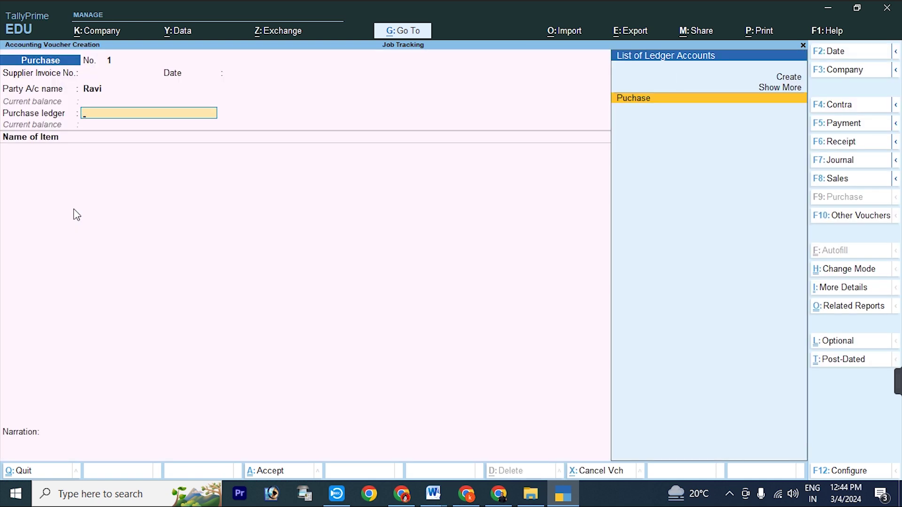
Use the Puchase ledger and enter the Laptop item with quantity 10 p at a rate of 15,000.
key(Return)
key(Down)
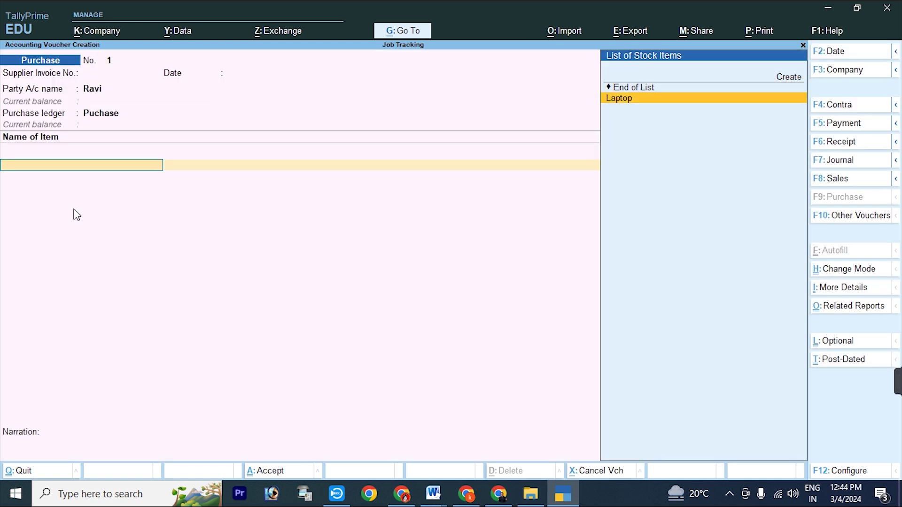
key(Return)
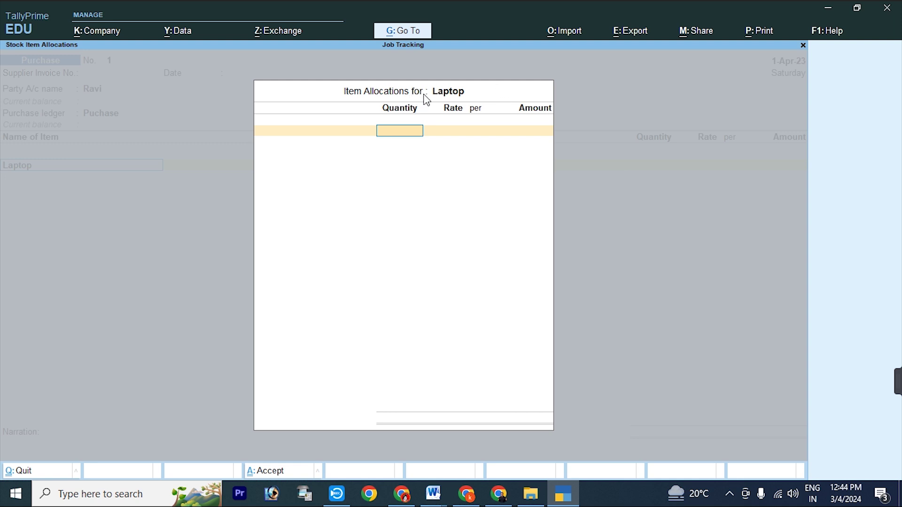
text(10)
key(Return)
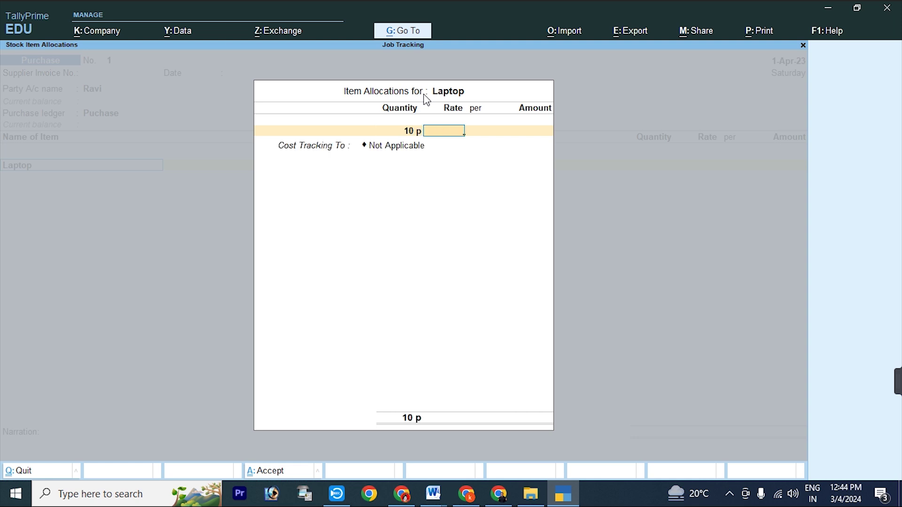
text(15000)
key(Return)
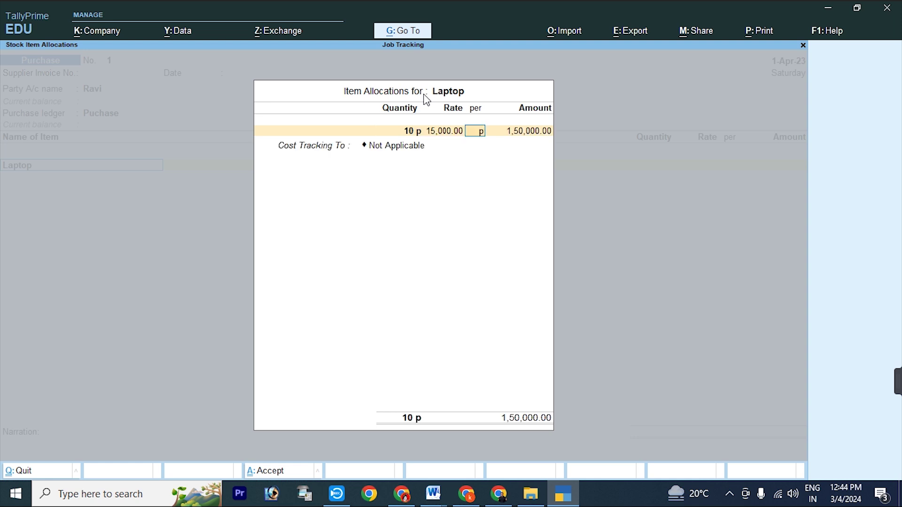
key(Return)
key(Return)
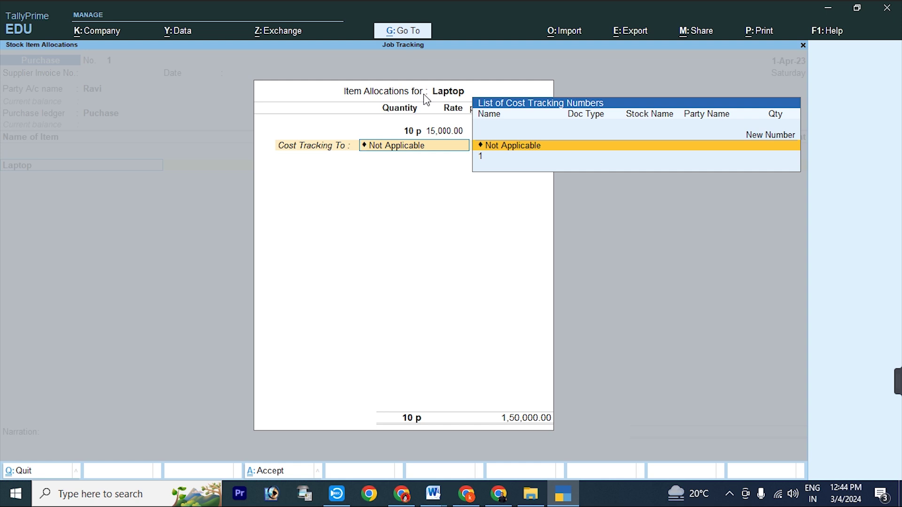
Assign the new cost tracking number 001 to the Laptop line and finish its item allocation.
key(Up)
key(Return)
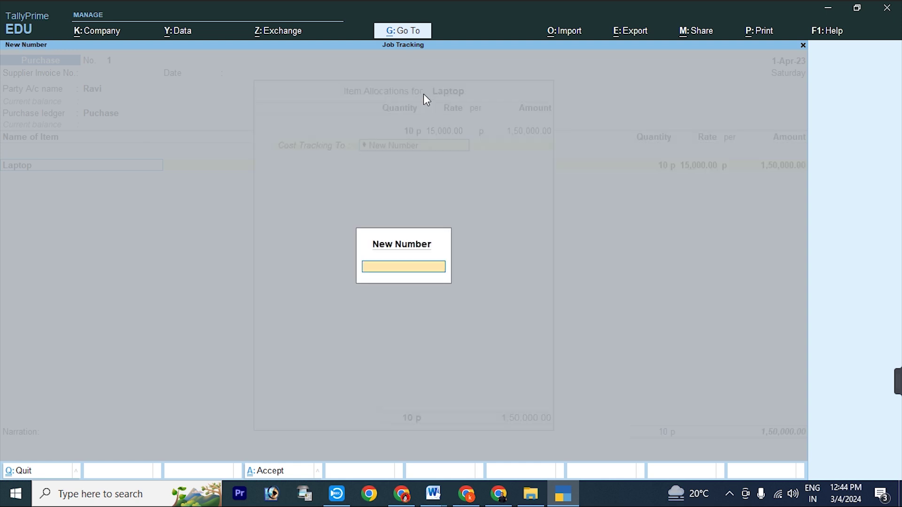
text(001)
key(Return)
key(Return)
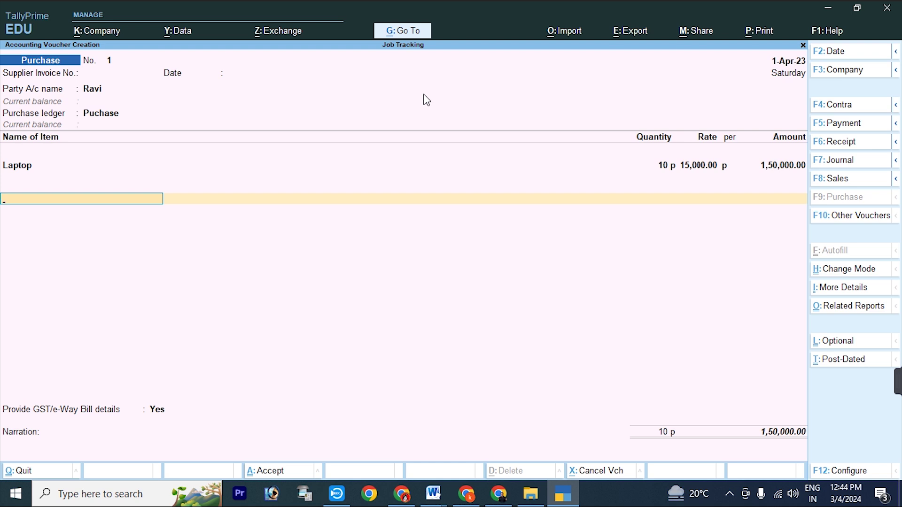
Add the Food expense ledger below the stock items with an amount of 500.
key(Return)
key(Down)
key(Down)
key(Down)
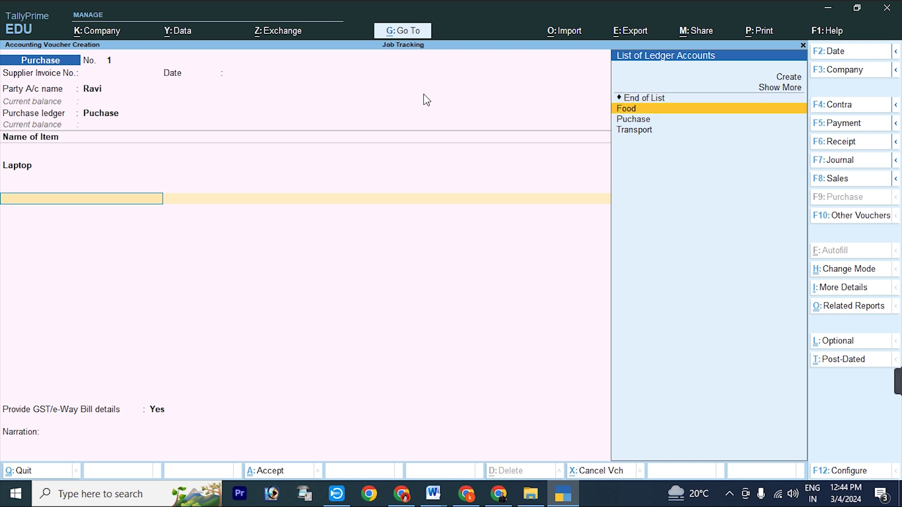
key(Return)
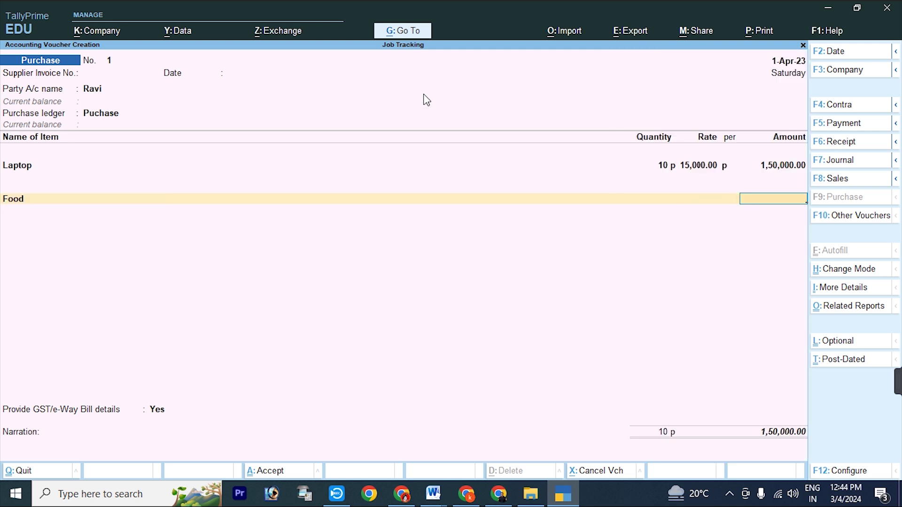
text(500)
key(Return)
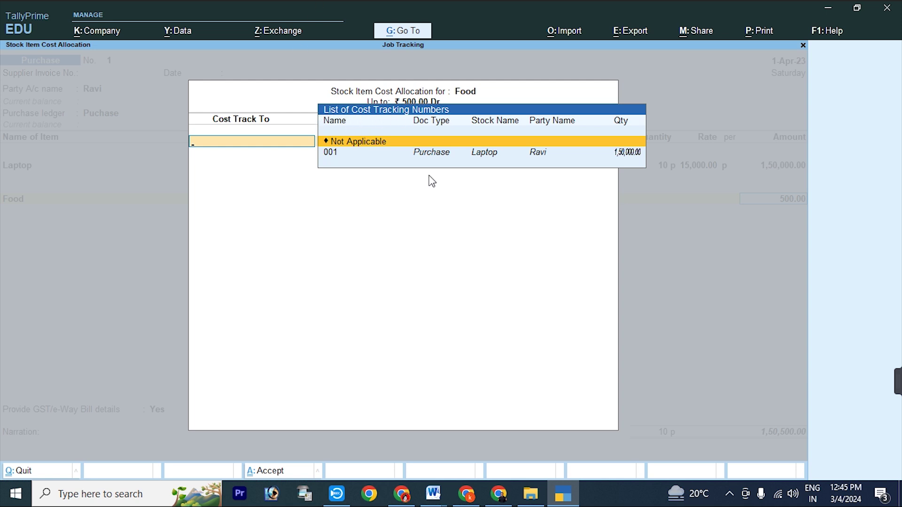
Allocate the Food expense to cost tracking number 001 for the Laptop item with a quantity of 10 p.
click(331, 151)
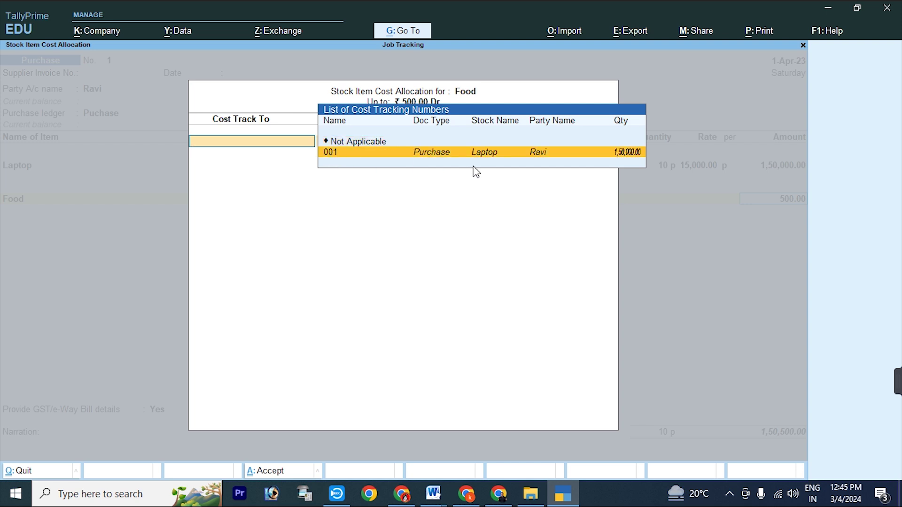
key(Return)
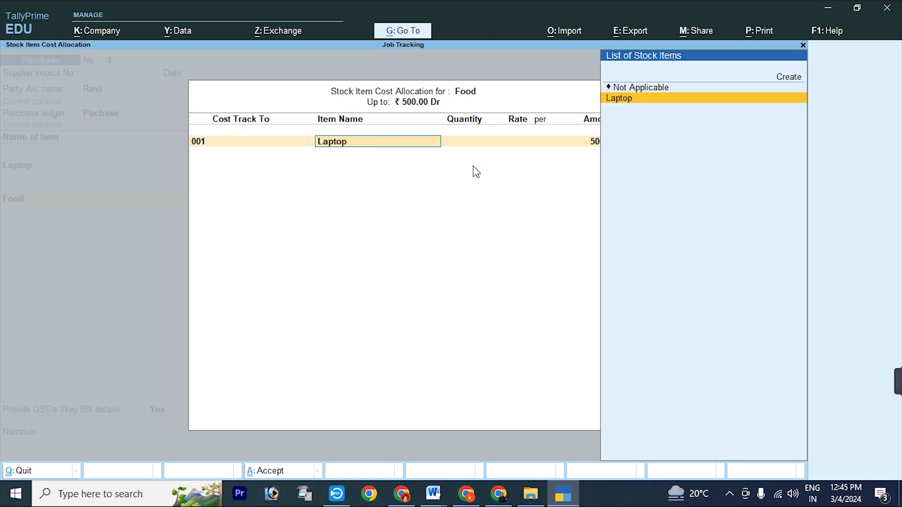
key(Return)
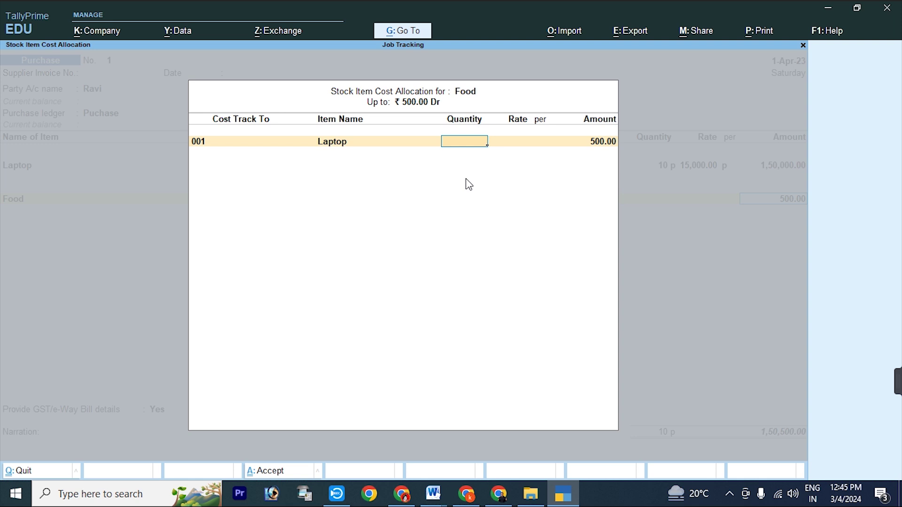
text(10)
key(Return)
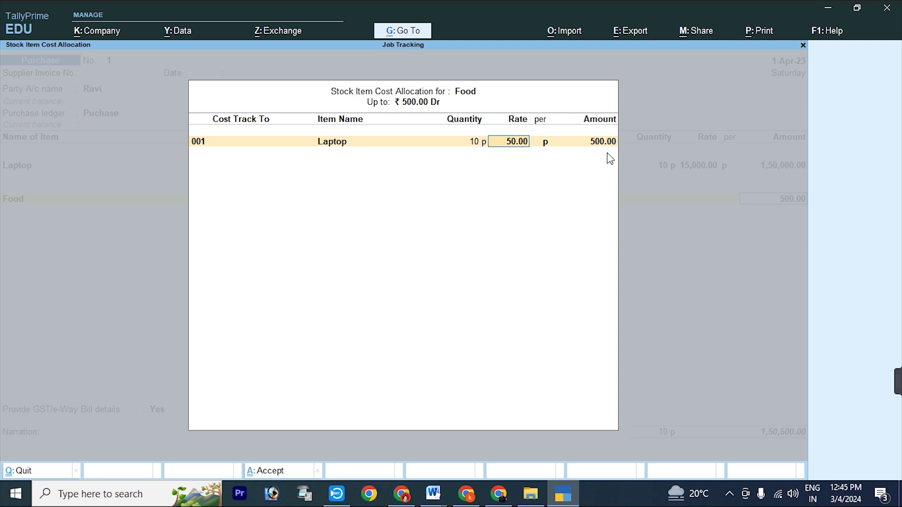
key(Return)
key(Return)
key(Return)
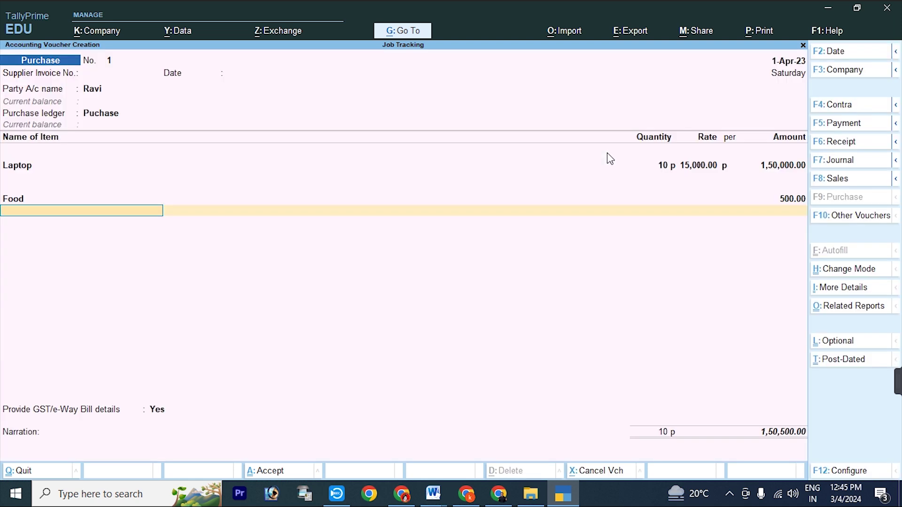
Add the Transport expense ledger below Food with an amount of 1,500.
text(T)
key(Return)
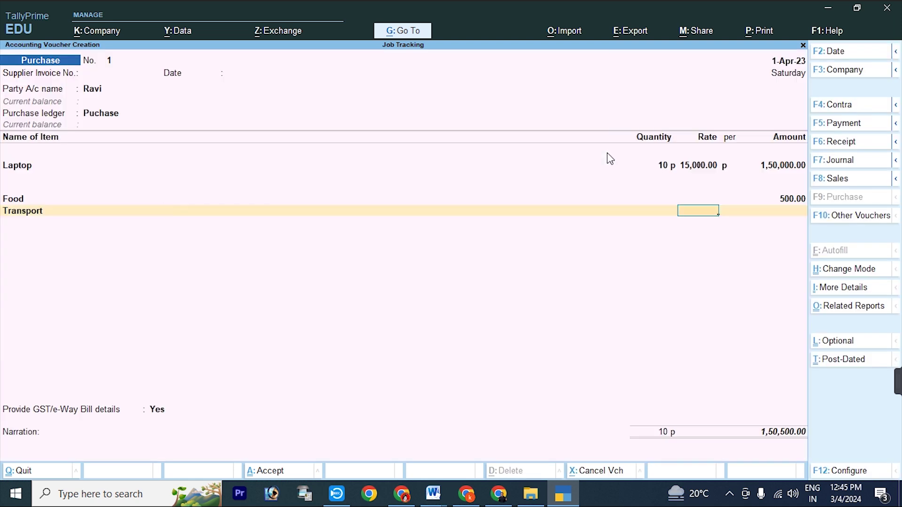
key(Return)
text(25)
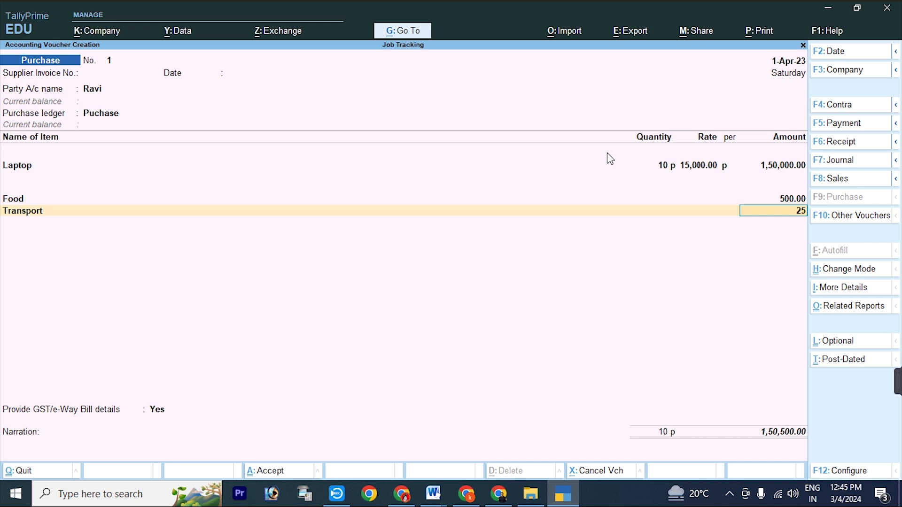
key(BackSpace)
key(BackSpace)
text(1500)
key(Return)
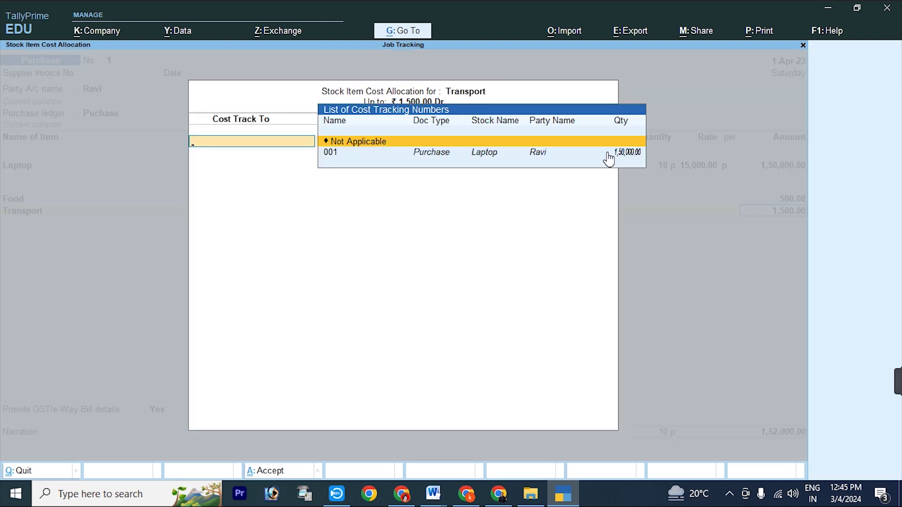
Allocate the Transport expense to cost tracking number 001 for the Laptop item with a quantity of 10 p.
key(Down)
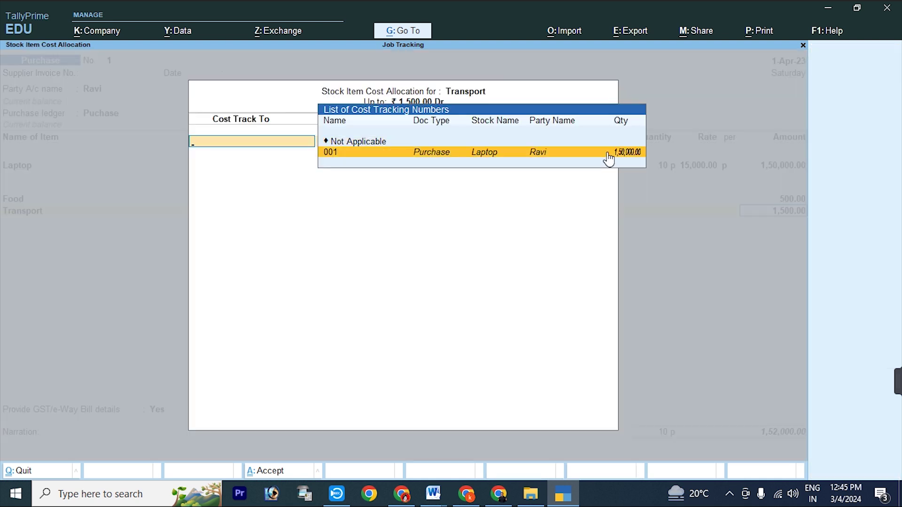
key(Return)
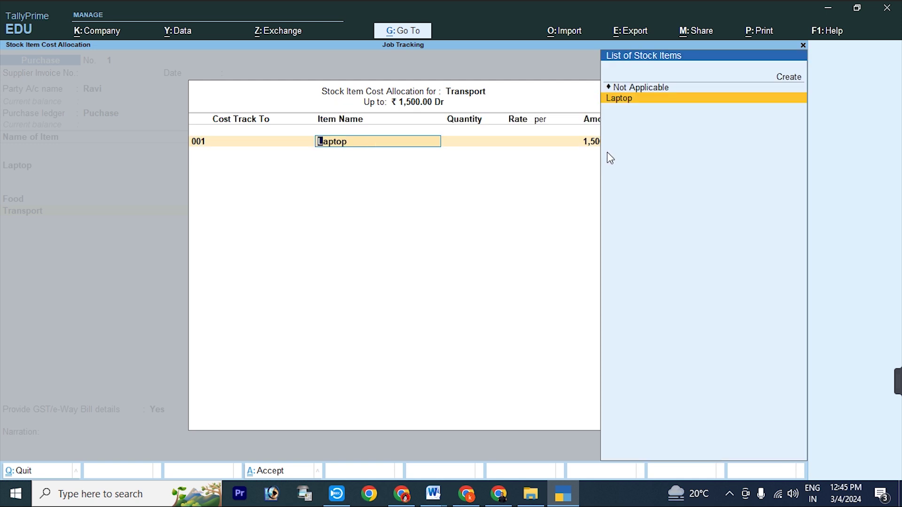
key(Return)
text(10)
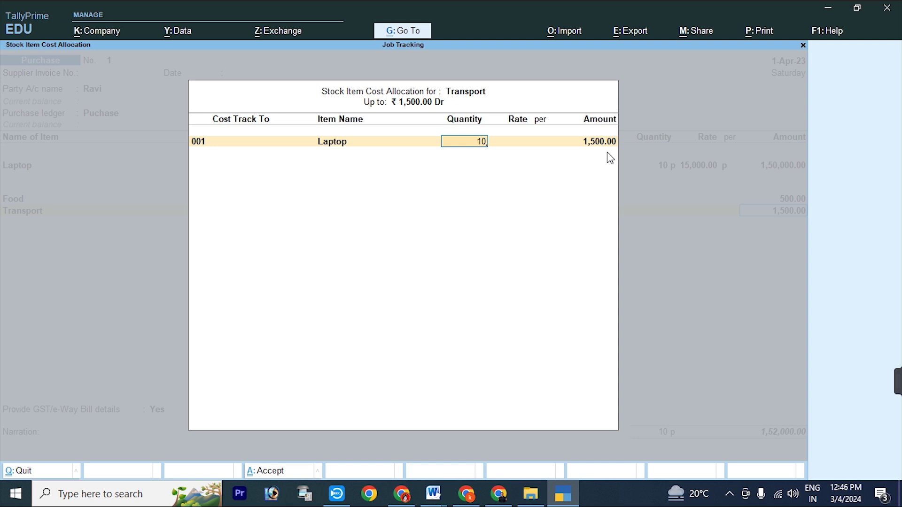
key(Return)
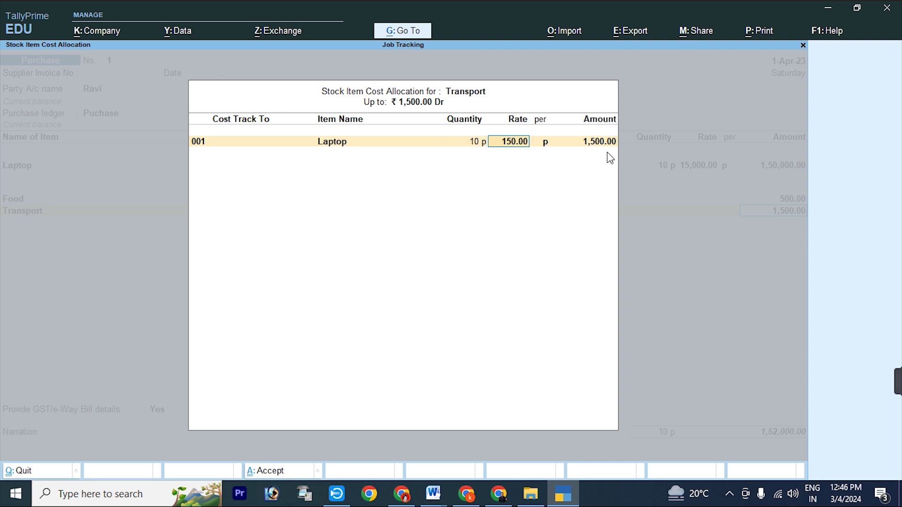
key(Return)
key(Return)
key(Return)
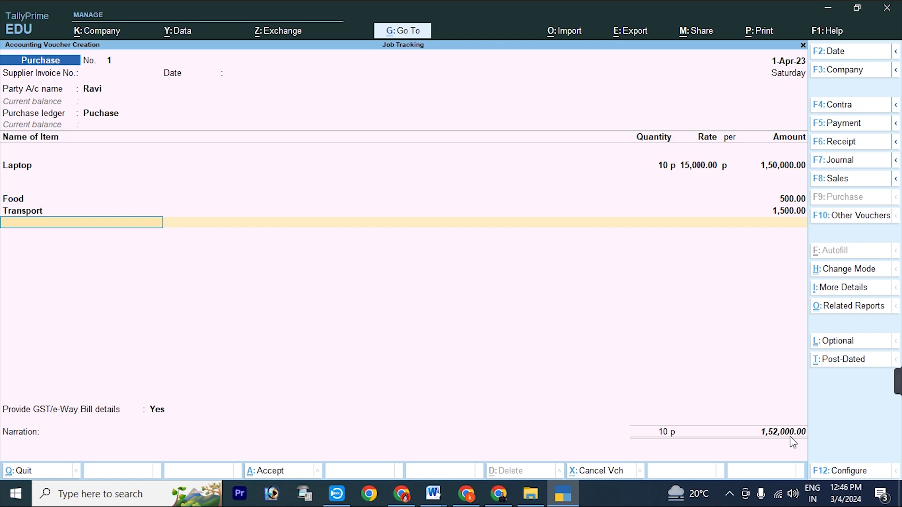
End the expense ledger entries and pass through the additional e-Way Bill and transport details, leaving them blank.
key(Return)
key(Return)
key(Return)
key(Return)
key(Return)
key(Return)
key(Return)
key(Return)
key(Return)
key(Return)
key(Return)
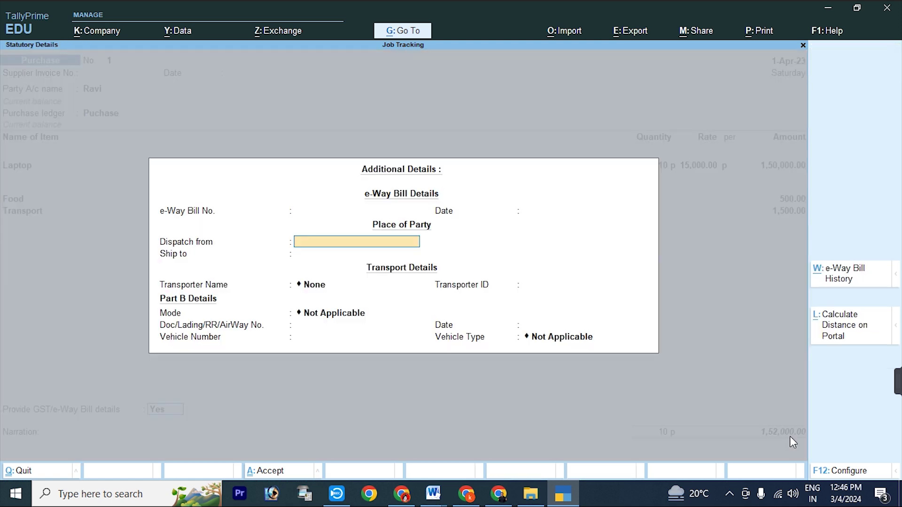
key(Return)
key(Return)
key(Return)
key(Return)
key(Return)
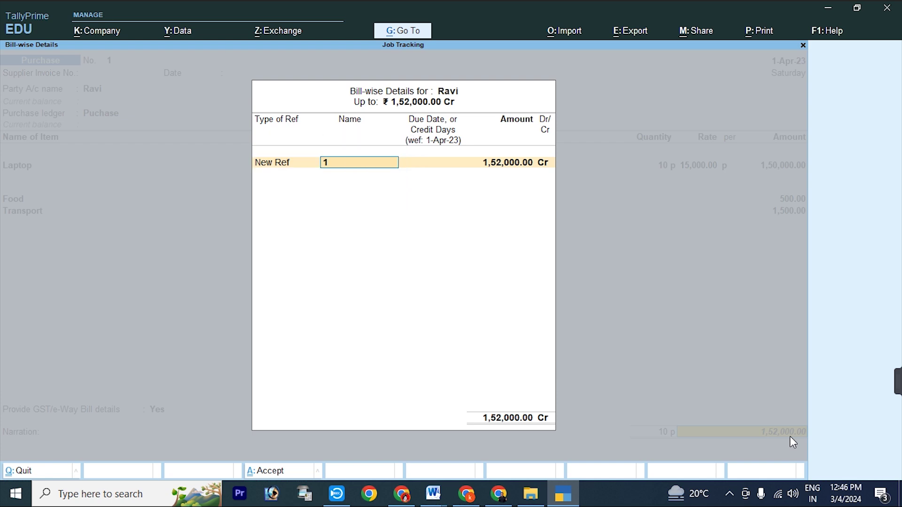
Accept the supplier's bill-wise New Ref 1 and save the purchase voucher without a narration.
key(Return)
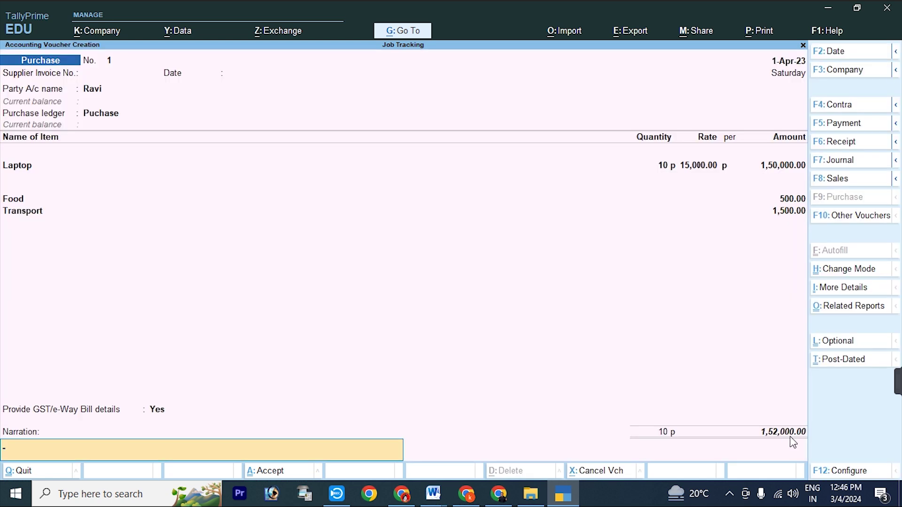
key(Return)
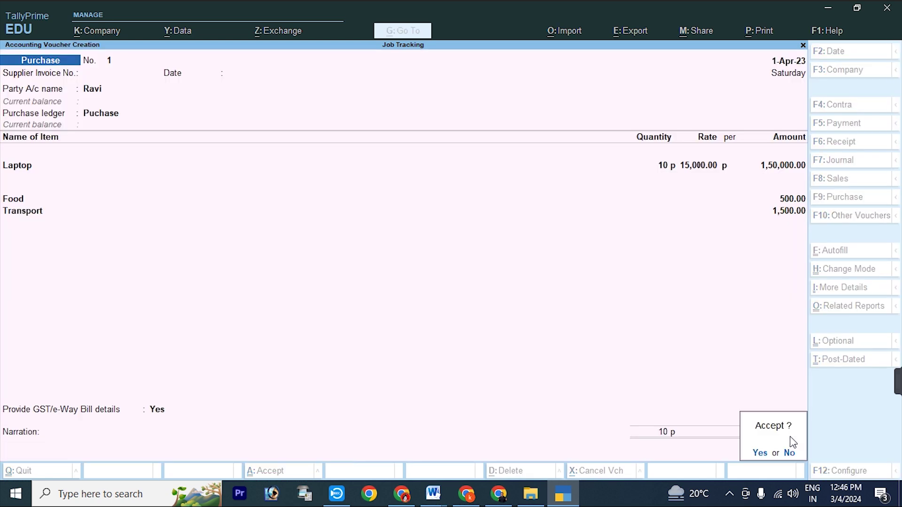
click(791, 438)
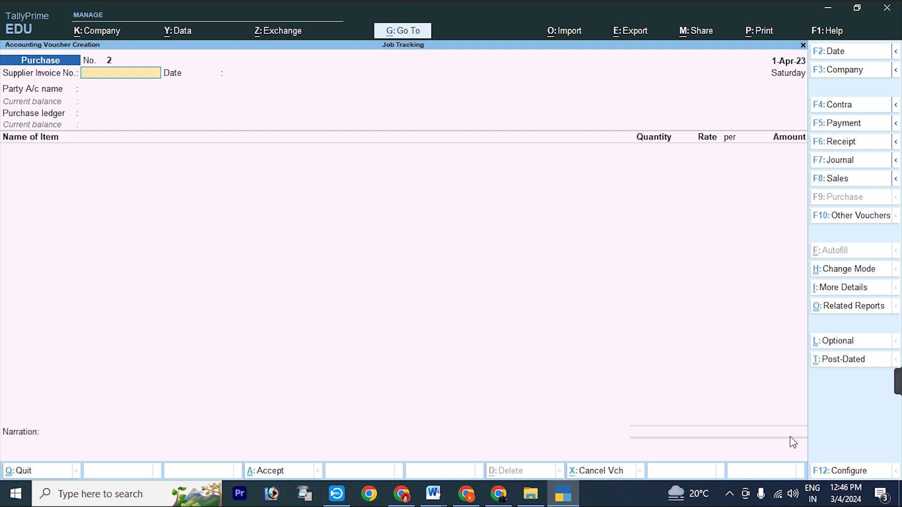
Leave voucher entry and open the Statements of Inventory reports under Display More Reports.
key(Escape)
key(Down)
key(Down)
key(Down)
key(Down)
key(Down)
key(Down)
key(Down)
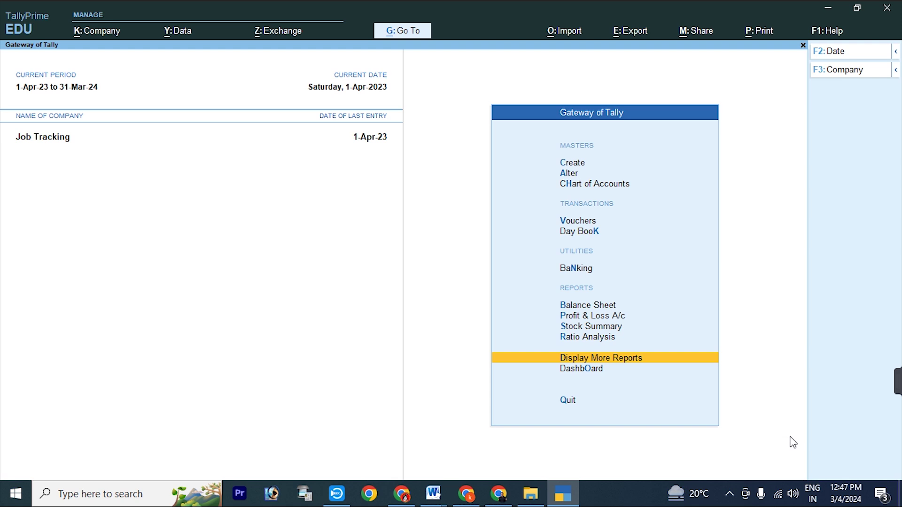
key(Return)
key(Down)
key(Down)
key(Down)
key(Down)
key(Down)
key(Down)
key(Down)
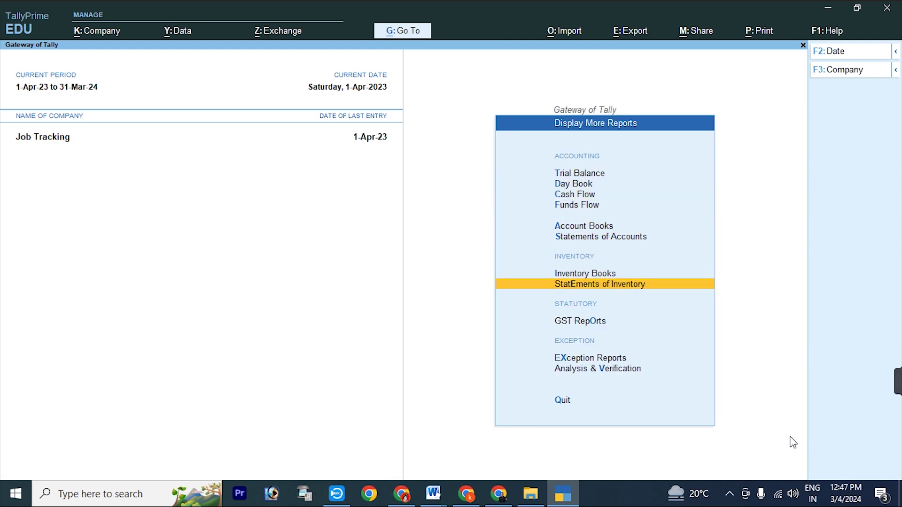
key(Return)
Open the Item Cost Analysis report by stock item for Laptop.
key(Down)
key(Down)
key(Down)
key(Down)
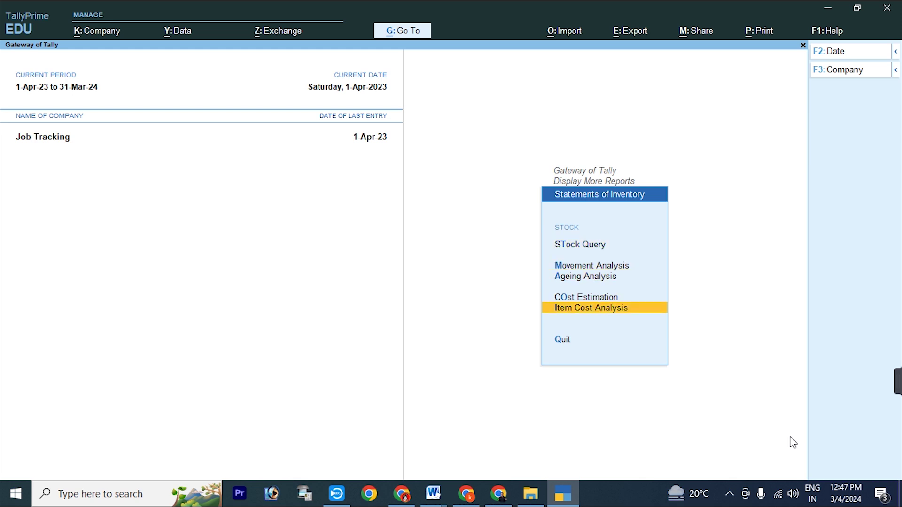
key(Return)
key(Down)
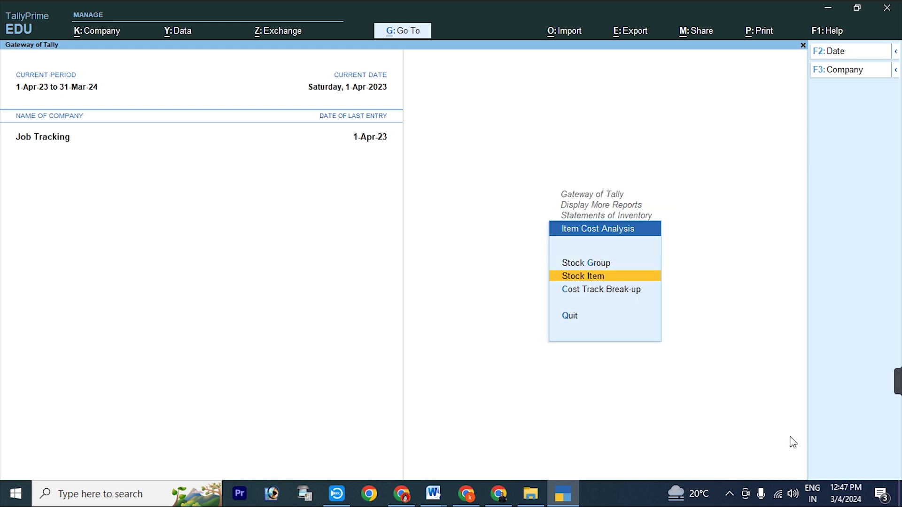
key(Return)
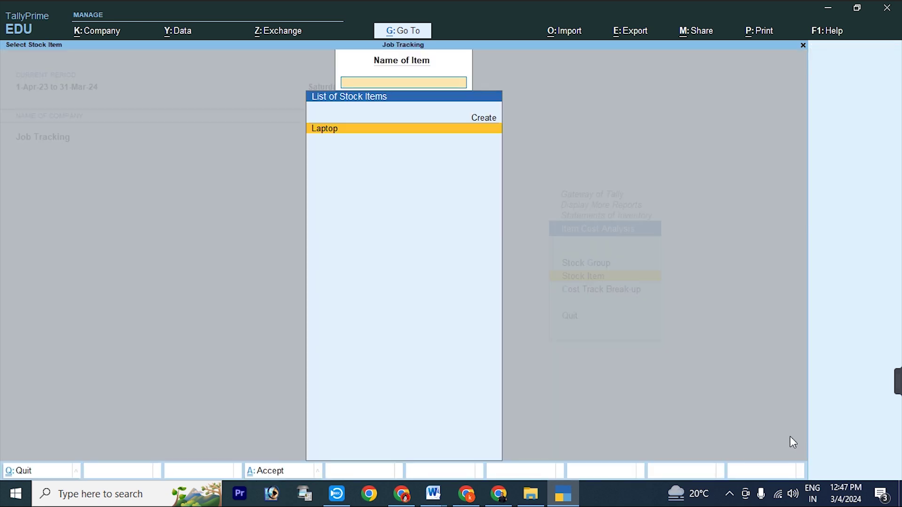
key(Return)
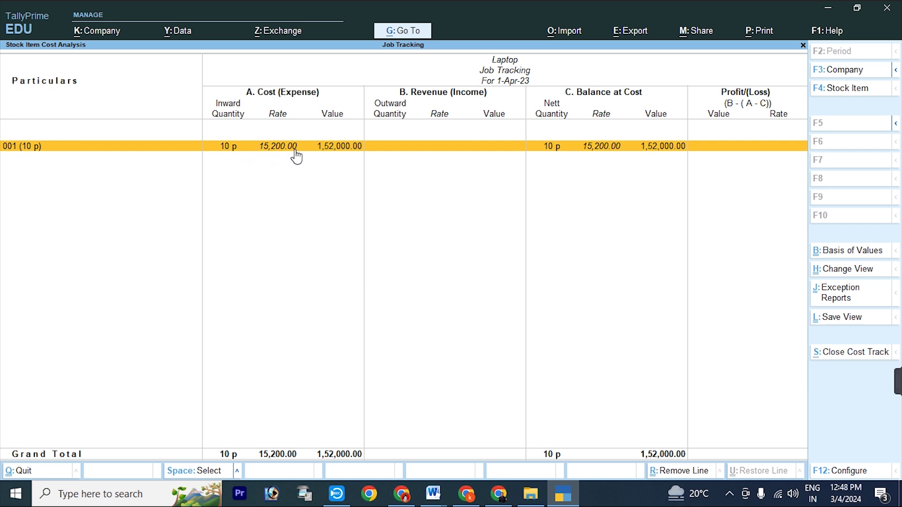
Drill down from cost track 001 through its cost break-up to the underlying purchase voucher.
click(339, 156)
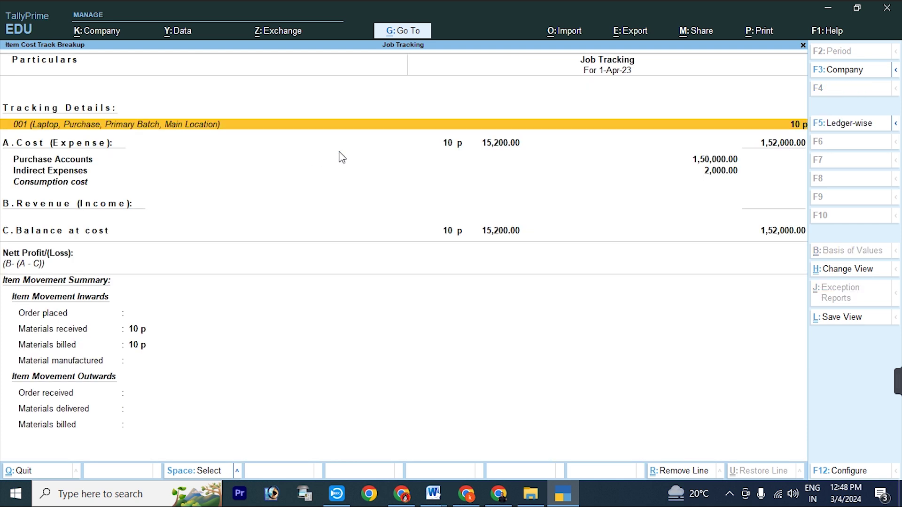
double_click(341, 157)
key(Return)
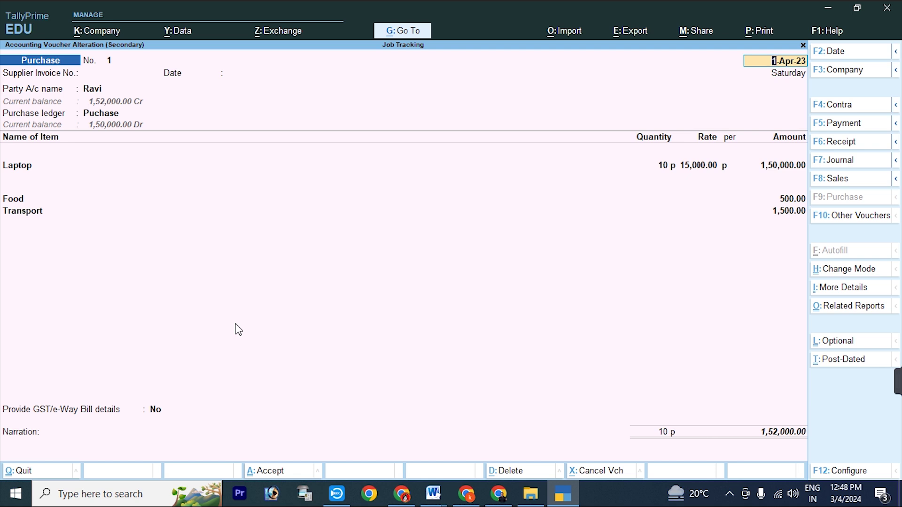
key(alt)
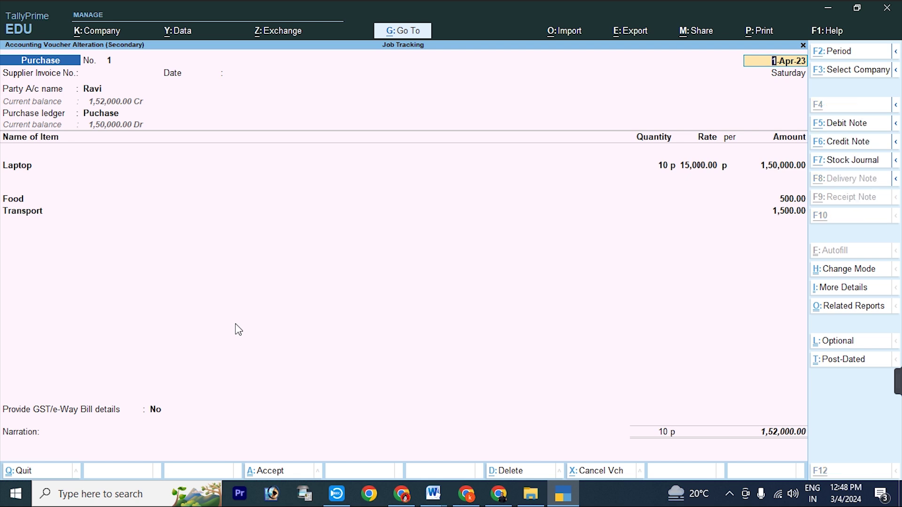